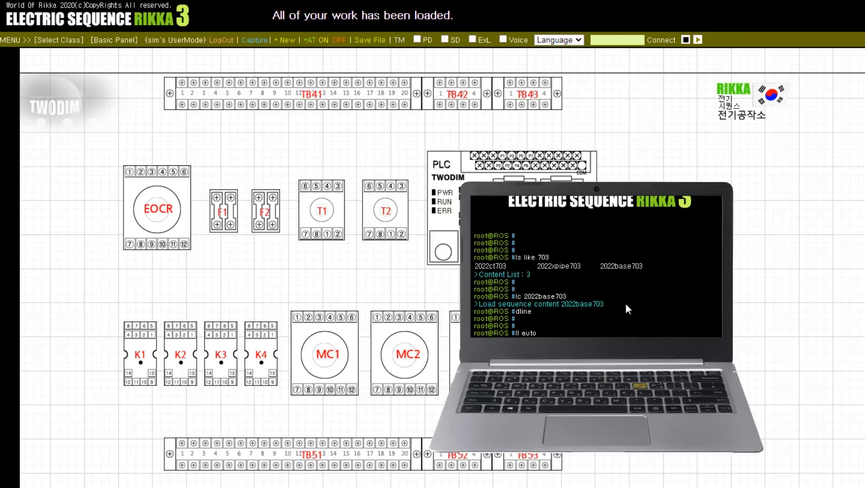
Step: Draw the panel wiring with the ll auto command, bring up the test probes with bt, and close the terminal with mycom
key(Return)
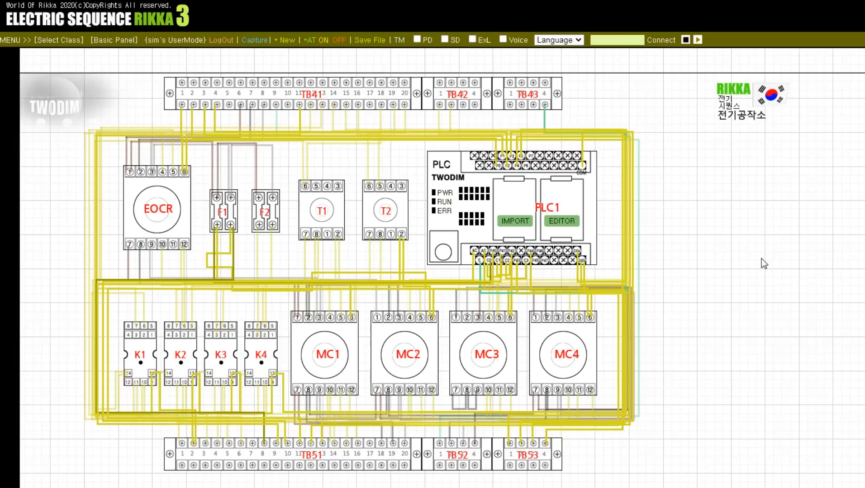
text(t@ROS #b)
key(Return)
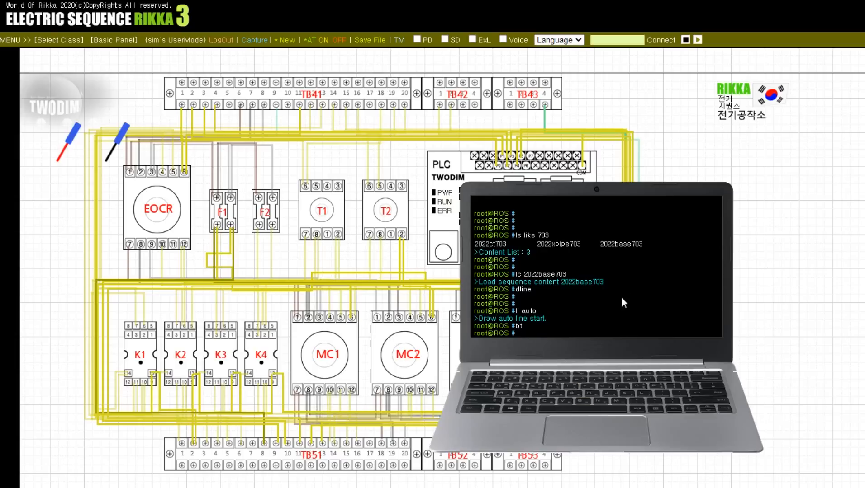
text(mycom)
key(Return)
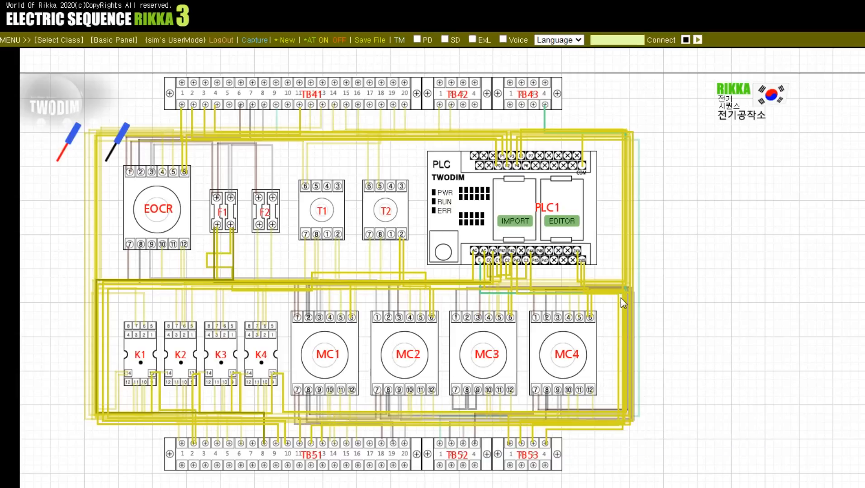
Step: Check continuity between TB41 terminal 9 with the black probe and TB52 terminal 1 with the red probe
click(107, 153)
click(274, 109)
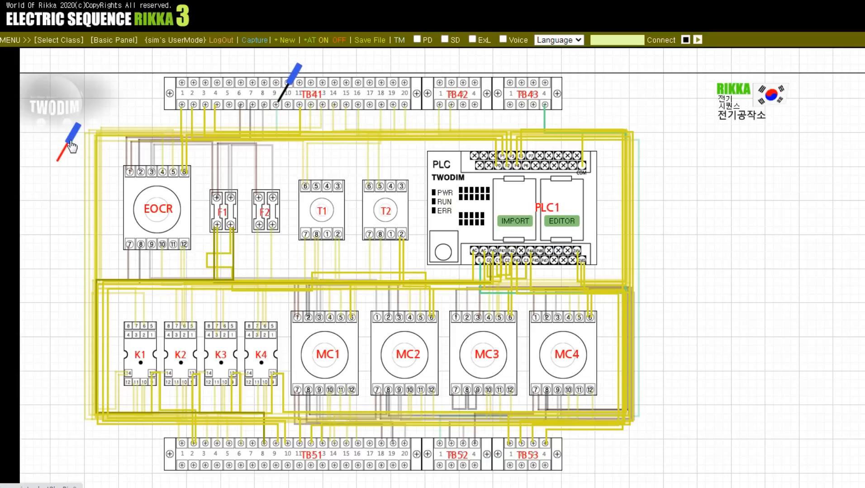
click(61, 154)
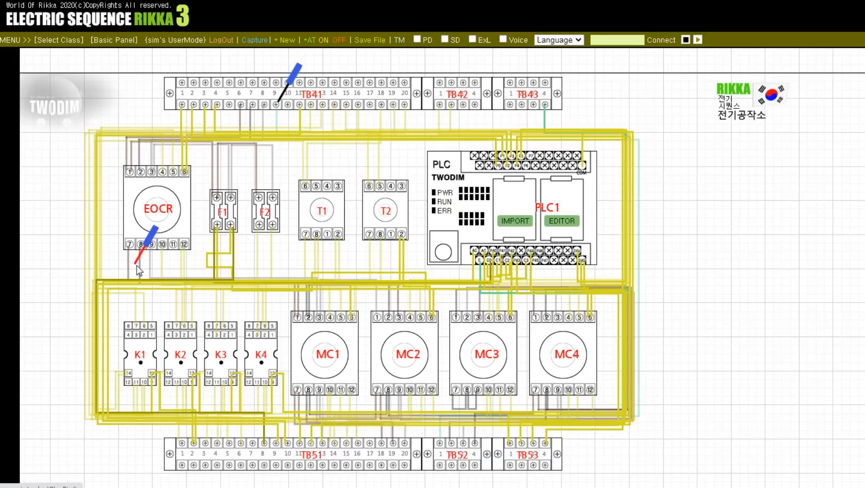
click(438, 446)
click(443, 447)
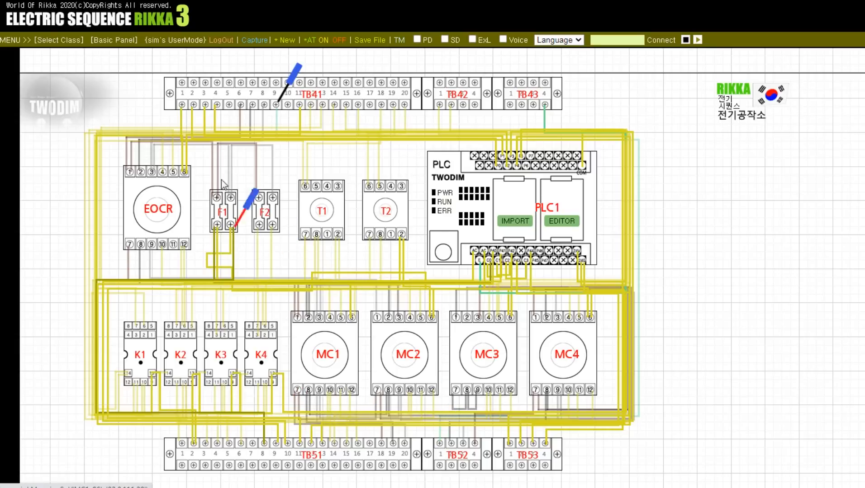
Step: Check continuity from TB41 terminal 6 to the upper-left terminals of F1 and F2 and EOCR terminal 1, and from TB41 terminal 7 to EOCR terminal 2
click(241, 107)
click(285, 104)
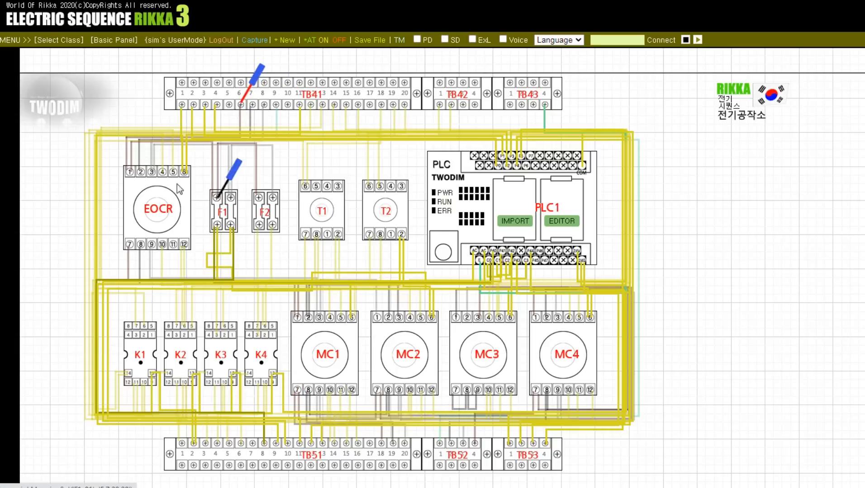
click(128, 174)
click(129, 174)
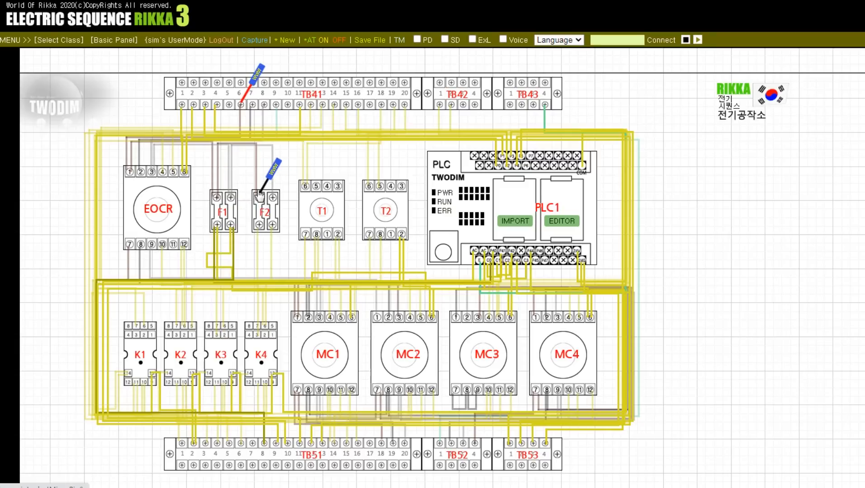
click(252, 107)
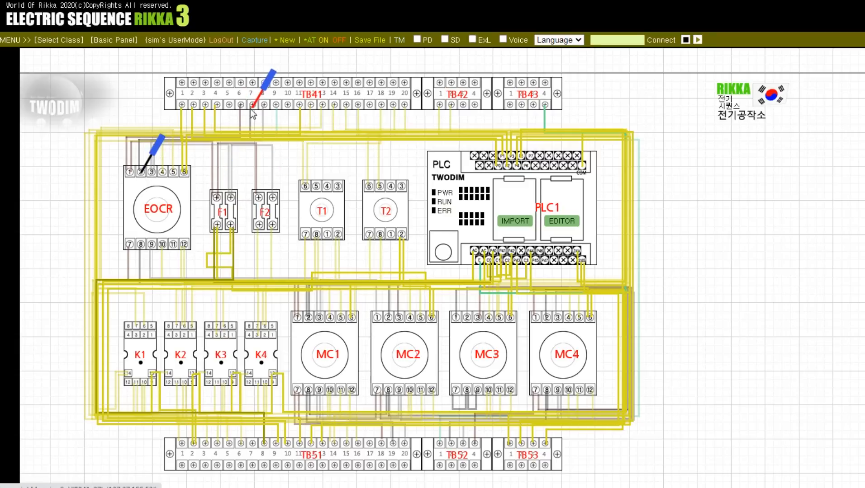
Step: Check continuity from TB41 terminal 8 to EOCR terminal 3 and to the upper-right terminals of F1 and F2
click(262, 106)
click(154, 161)
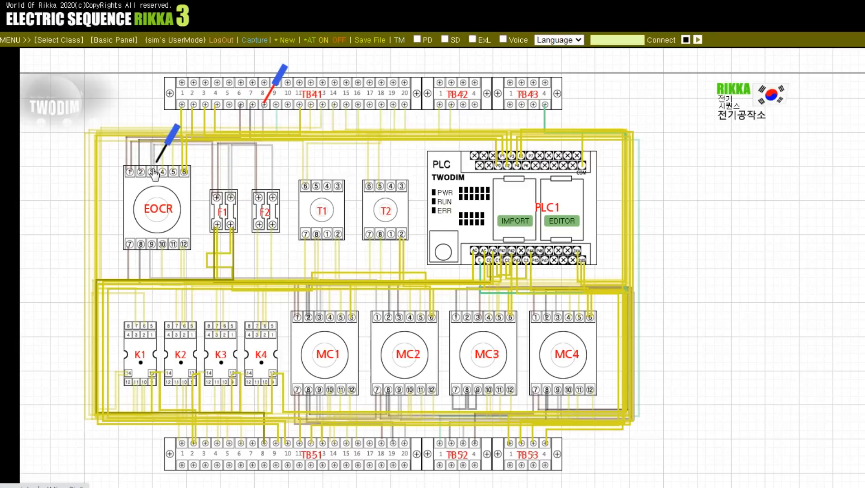
click(153, 171)
click(160, 163)
click(235, 201)
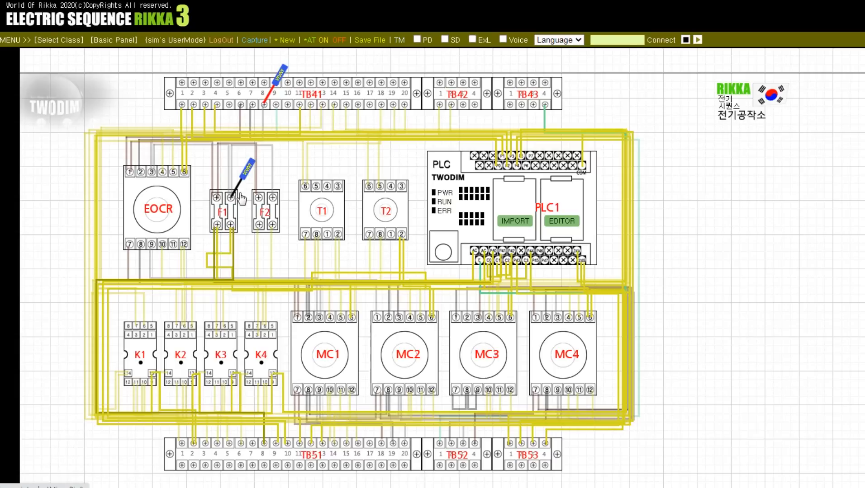
click(238, 196)
click(281, 195)
click(280, 196)
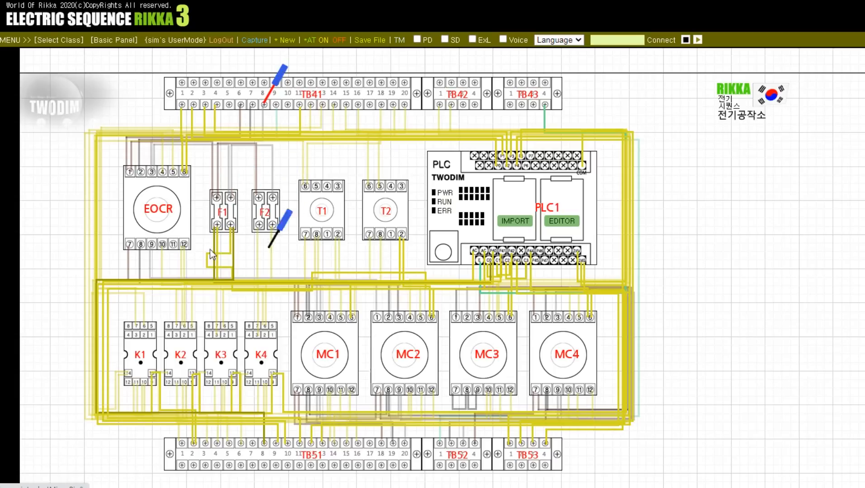
Step: Check continuity from EOCR terminal 7 to MC2 terminal 3 with the black and red probes
click(131, 244)
click(275, 99)
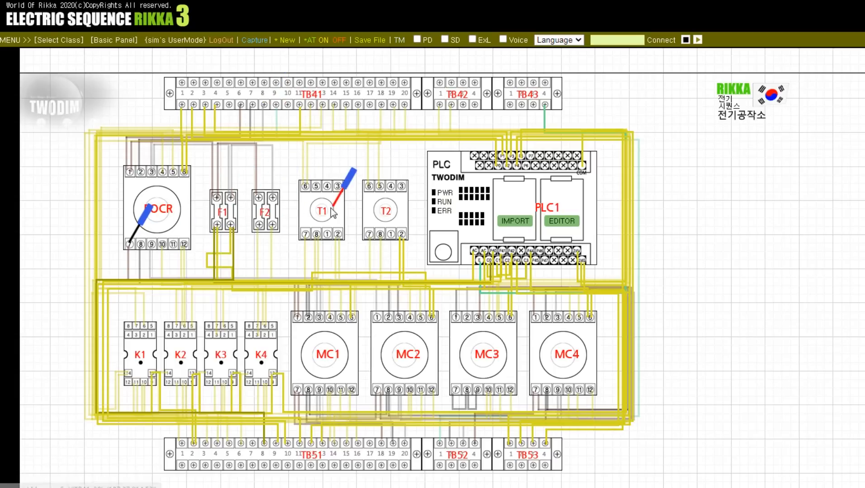
click(399, 317)
click(406, 307)
Step: Check continuity from EOCR terminal 8 to terminal 2 of both MC1 and MC2
click(309, 316)
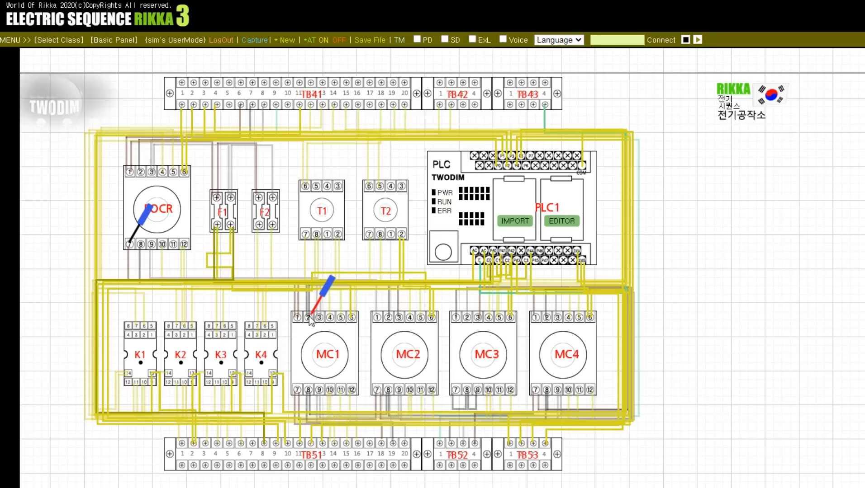
click(142, 244)
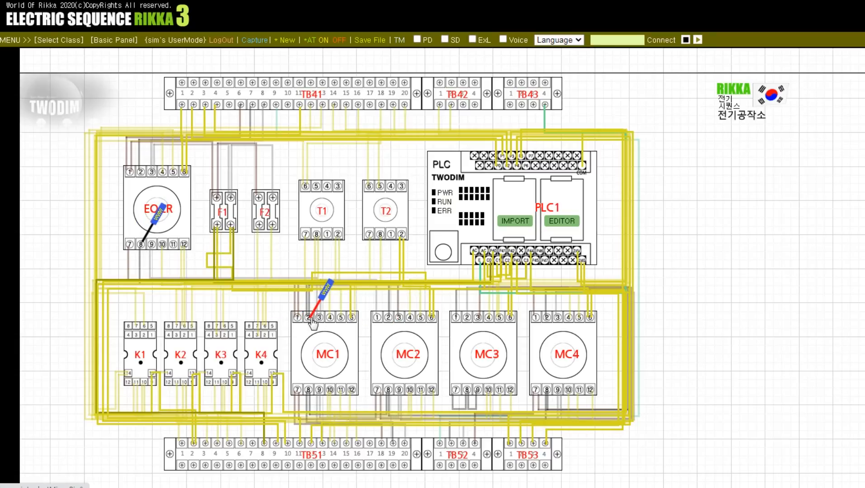
click(321, 312)
click(388, 318)
click(389, 322)
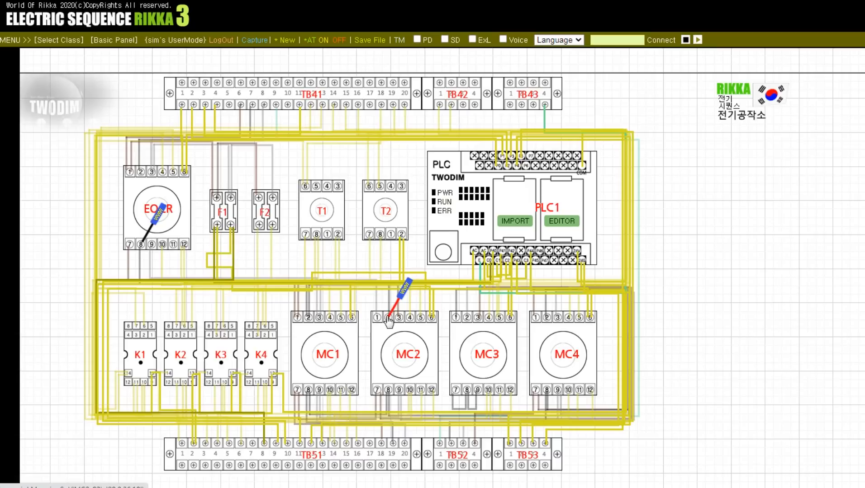
Step: Check continuity from EOCR terminal 9 to MC1 terminal 3 and MC2 terminal 1
click(320, 318)
click(151, 244)
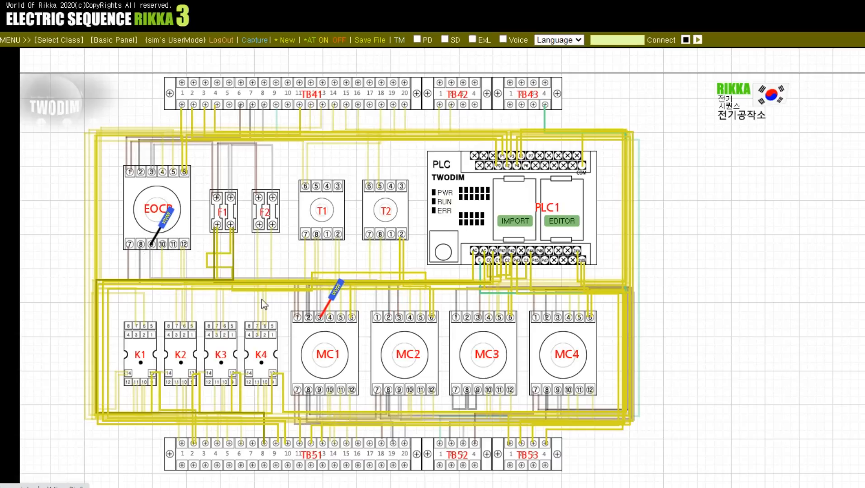
click(319, 317)
click(388, 318)
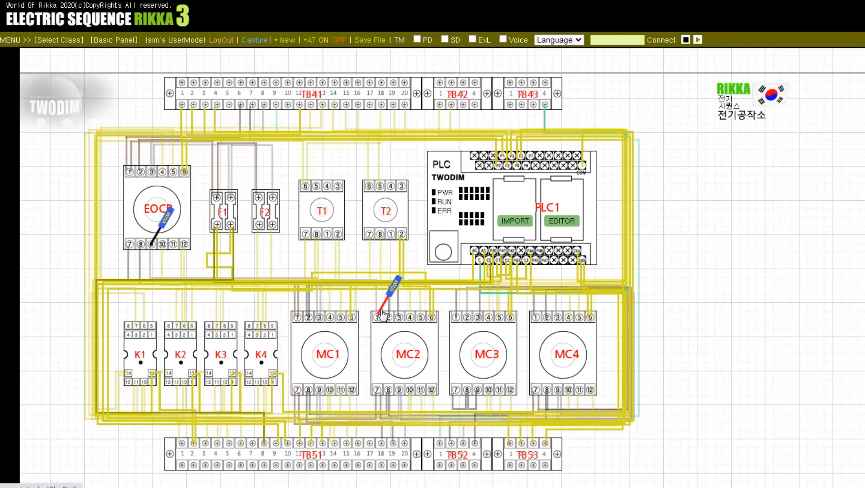
click(389, 322)
Step: Place the red probe on TB51 terminal 18 for checking and take the black probe off EOCR terminal 9
click(360, 395)
click(360, 395)
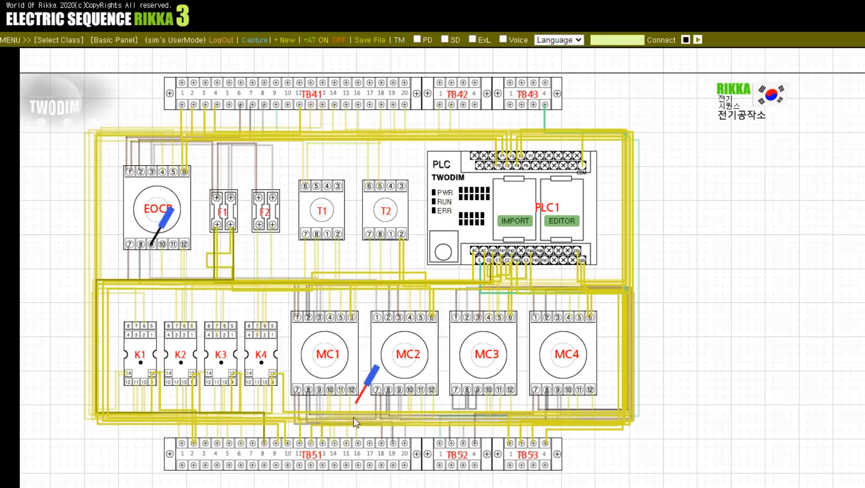
click(381, 444)
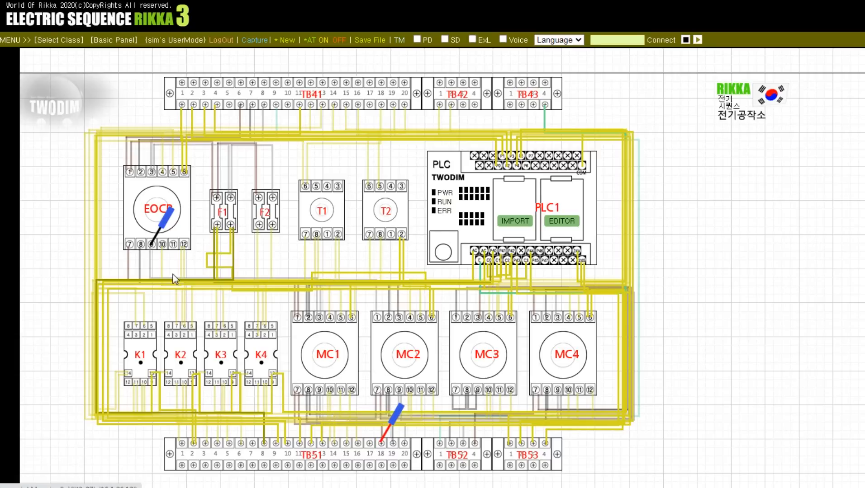
click(163, 230)
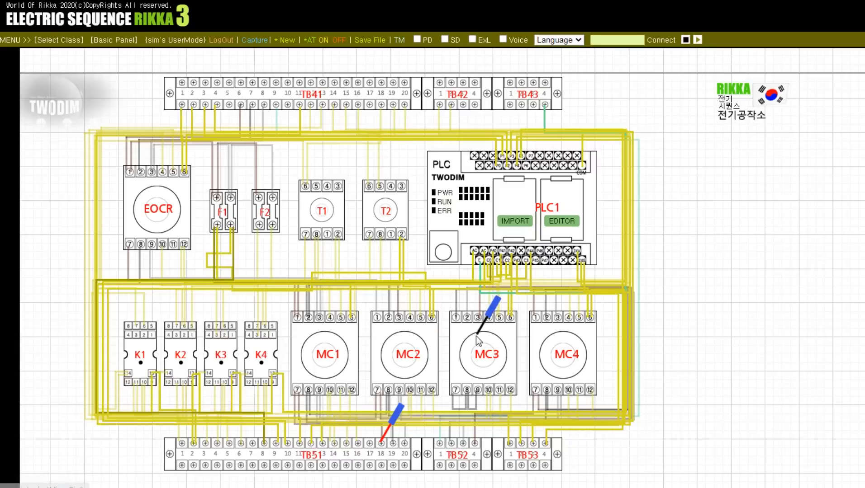
Step: Check continuity from TB51 terminal 19 to MC4 terminal 2, MC1 terminal 8 and MC2 terminal 8
click(545, 318)
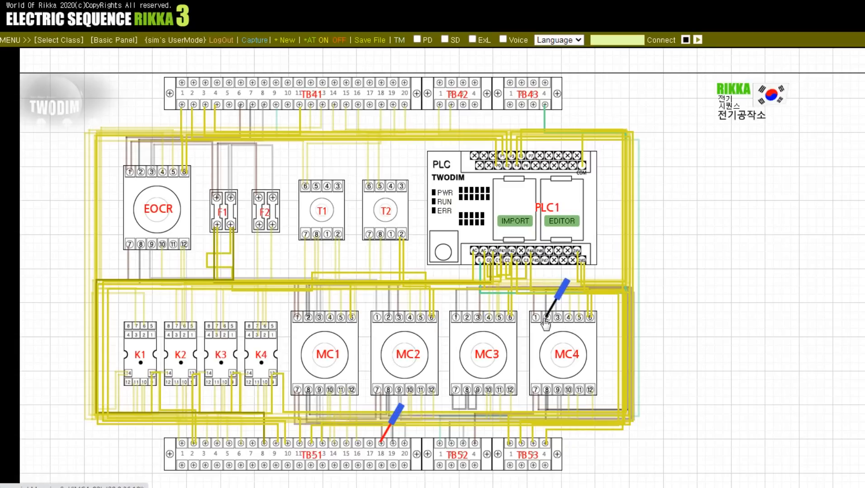
click(392, 427)
click(392, 444)
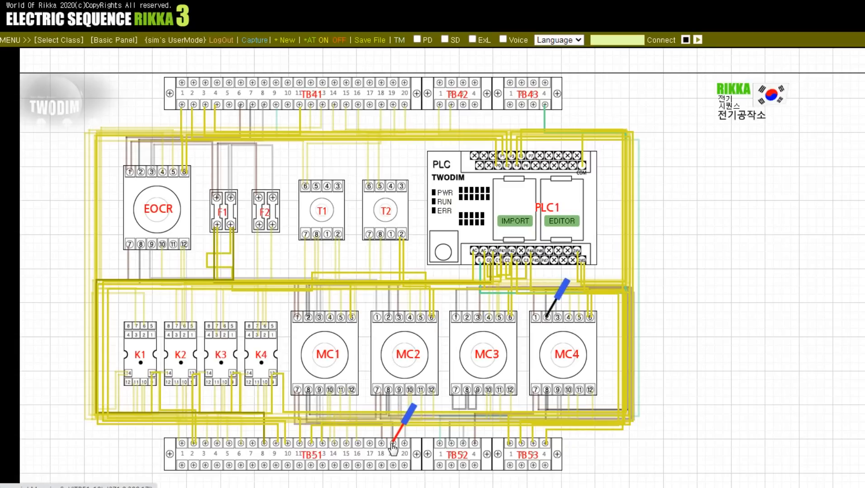
click(550, 307)
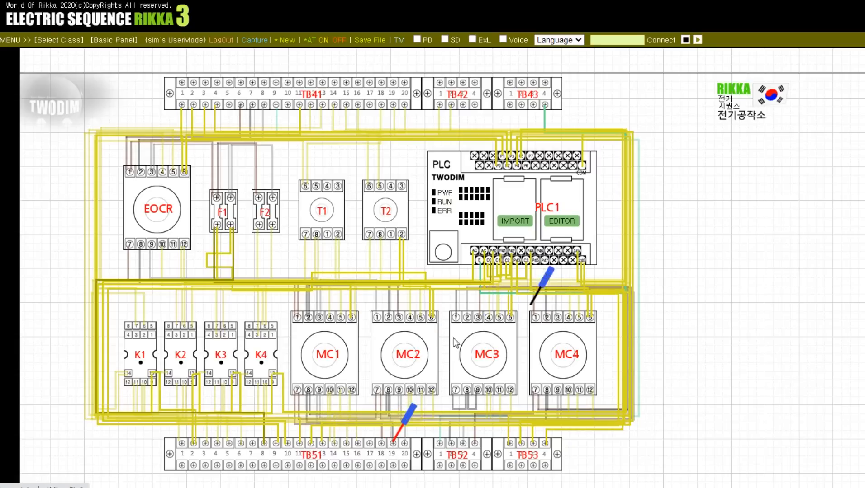
click(309, 391)
click(309, 391)
click(389, 389)
click(389, 391)
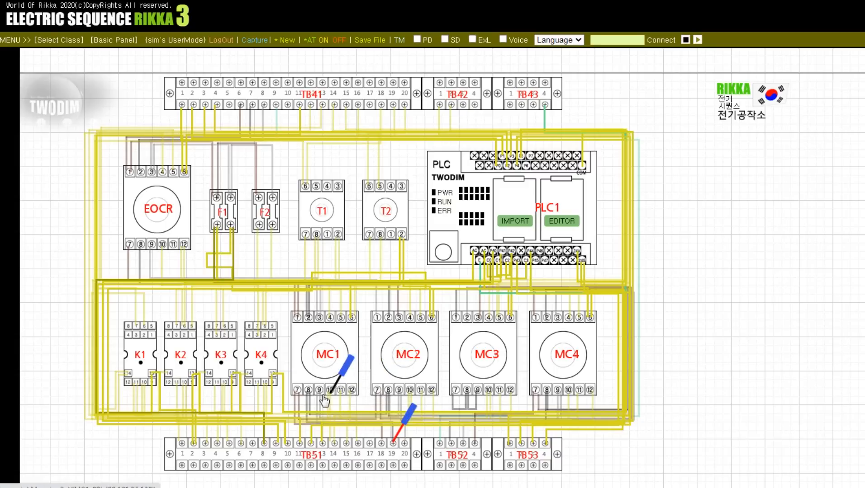
Step: Check continuity from TB51 terminal 20 to MC1 terminal 9
click(319, 393)
click(393, 442)
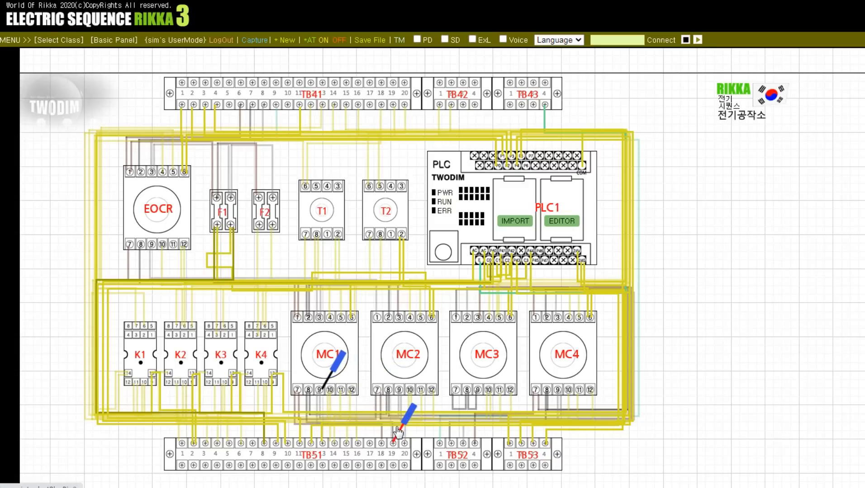
click(405, 443)
click(320, 391)
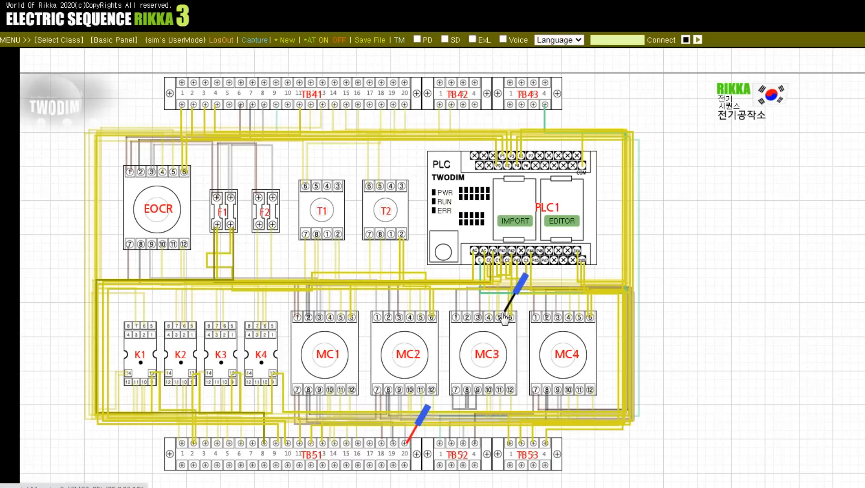
Step: Check continuity from MC4 terminal 7 to MC3 terminal 3 and TB52 terminal 3
click(536, 390)
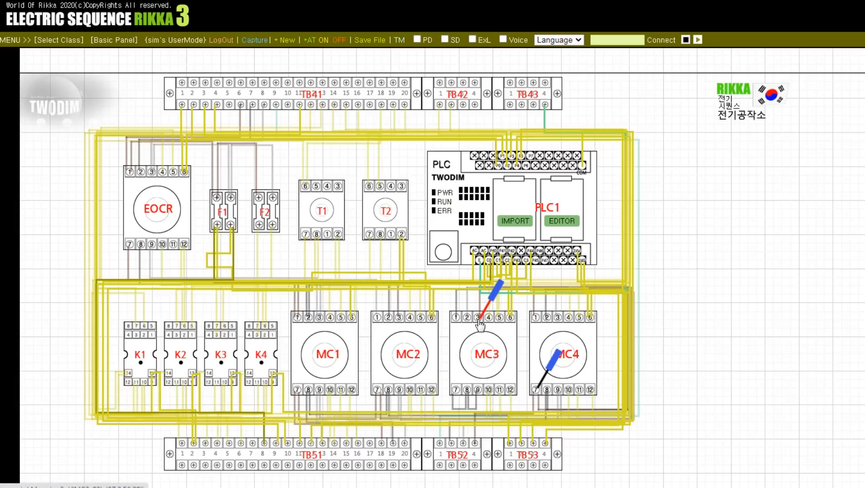
click(462, 443)
click(548, 375)
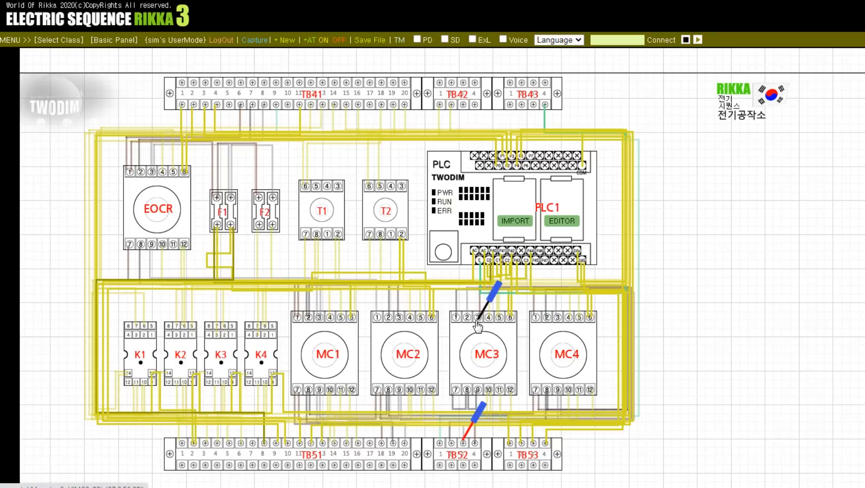
Step: Check continuity from MC3 terminal 1 with the black probe to MC4 terminal 8 with the red probe
click(456, 319)
click(474, 426)
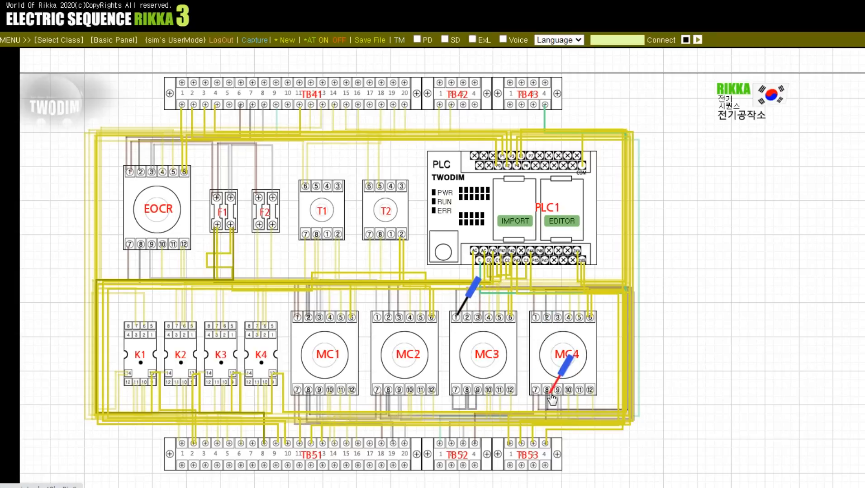
click(546, 389)
click(552, 389)
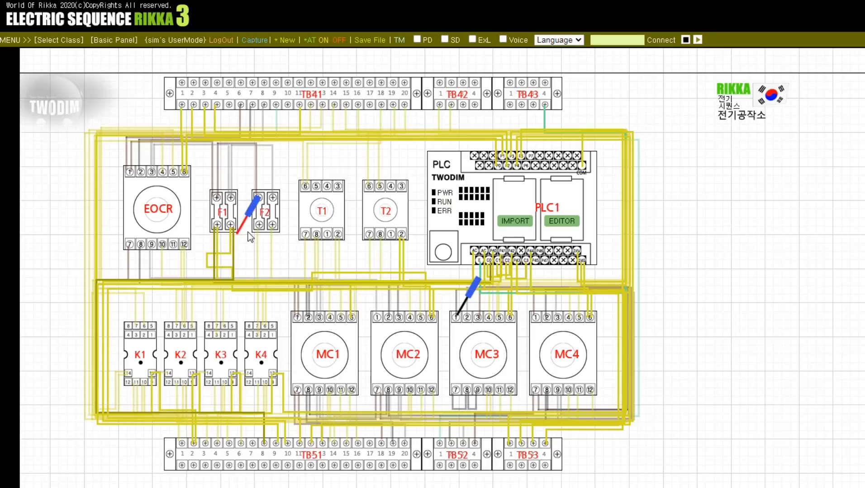
Step: Check continuity from F2's lower-left terminal to EOCR terminal 10, and move the black probe to EOCR terminal 4
click(259, 225)
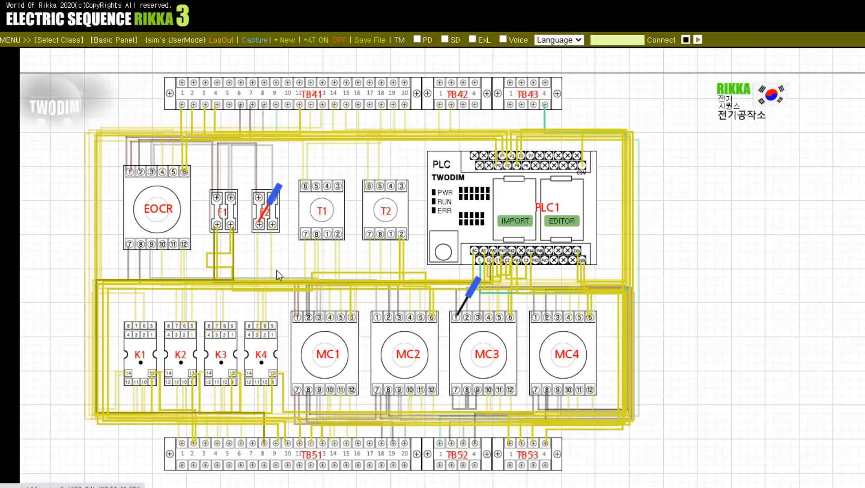
click(447, 309)
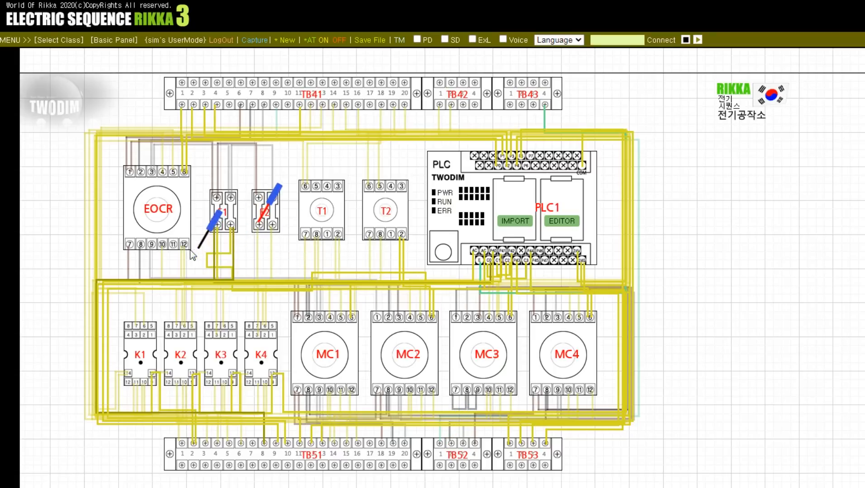
click(193, 239)
click(193, 236)
click(160, 247)
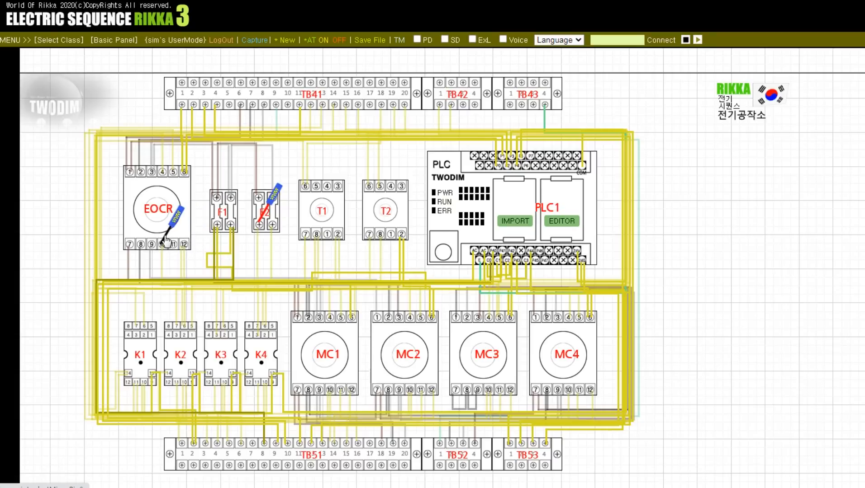
click(166, 237)
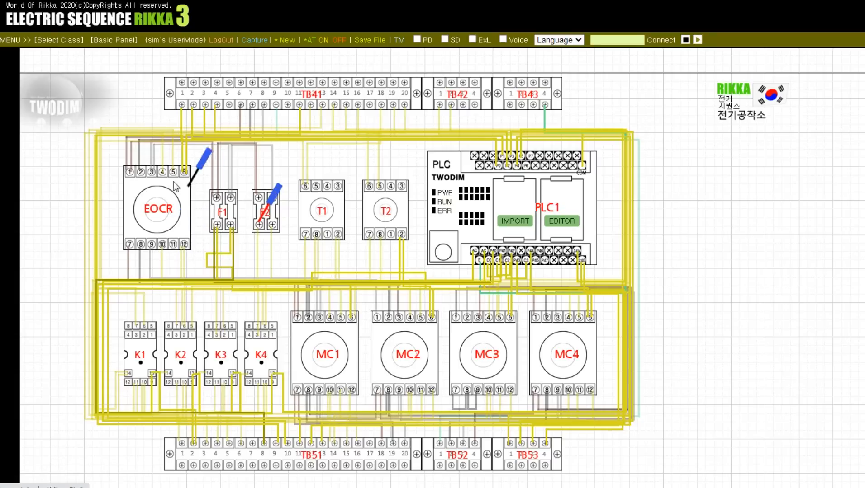
Step: Check continuity from EOCR terminal 4 to TB51 terminal 14 with the red probe
click(273, 205)
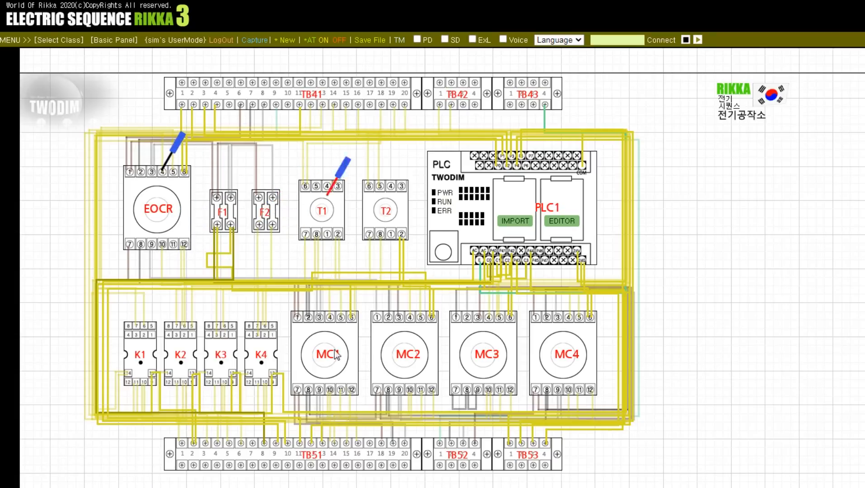
click(335, 444)
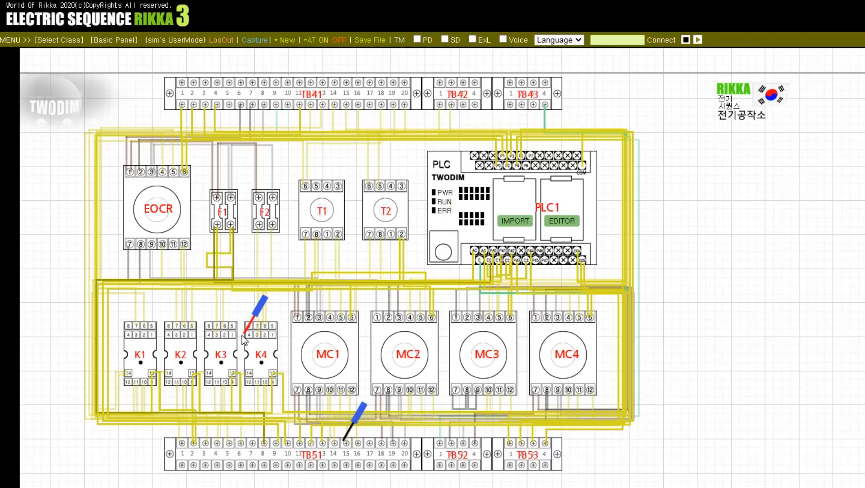
Step: Check continuity from TB41 terminal 18 with the red probe to TB51 terminal 16 and K1 terminal 14 with the black probe
click(380, 107)
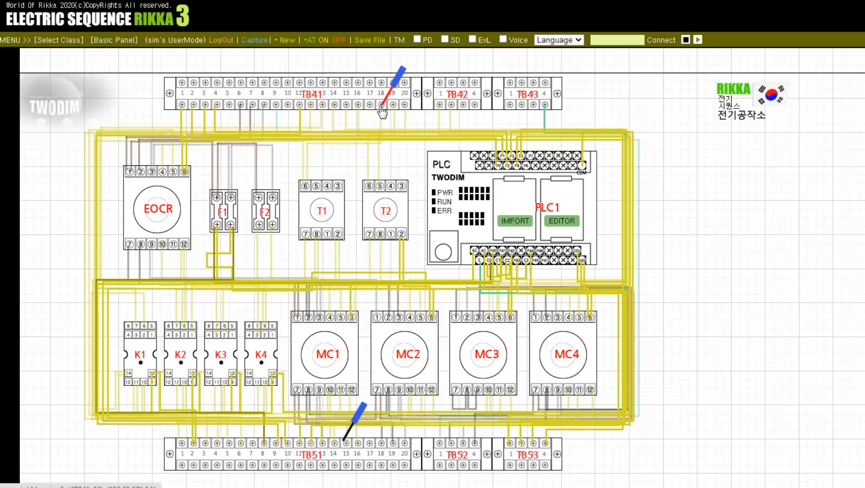
click(350, 428)
click(354, 442)
click(356, 447)
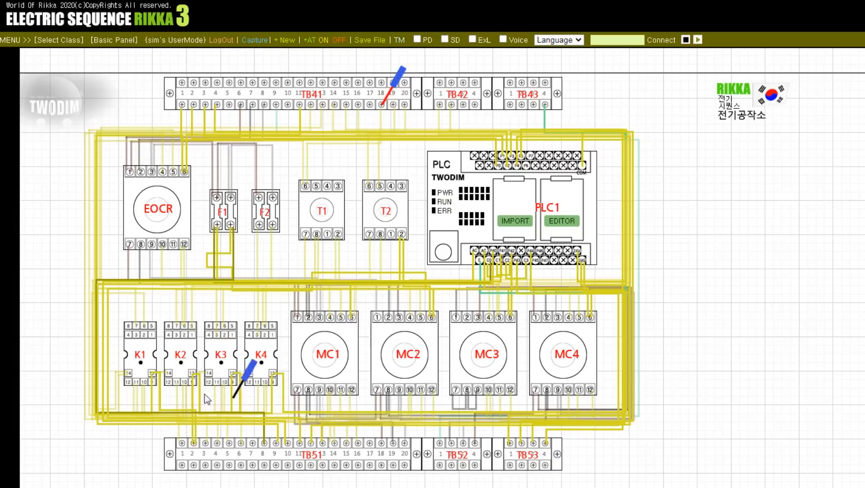
click(129, 374)
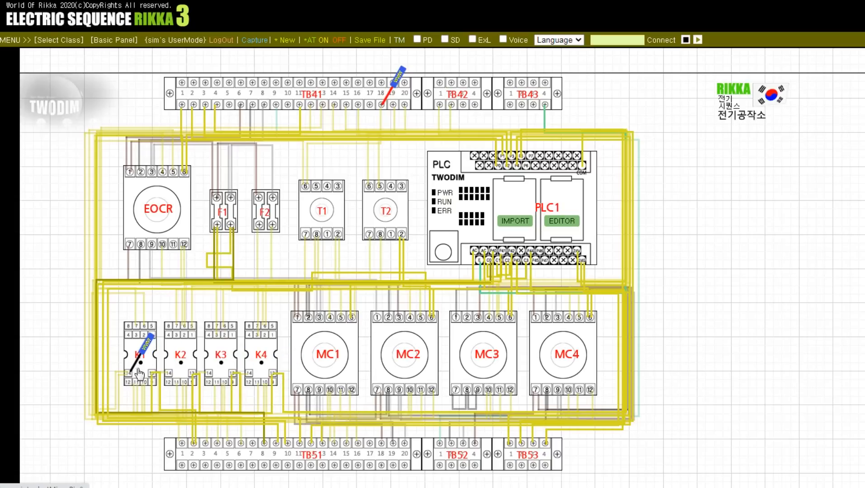
click(139, 375)
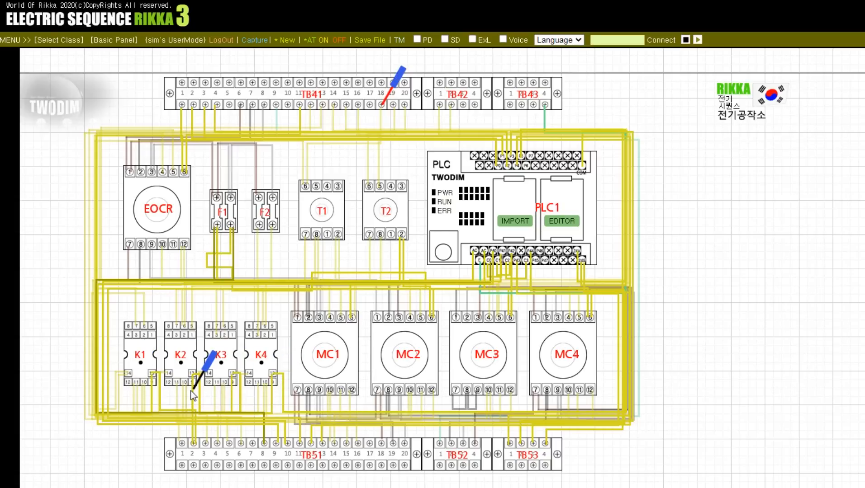
Step: Check the wiring at T1 terminal 6 and K3 terminal 6 with the test probes
click(309, 186)
click(309, 188)
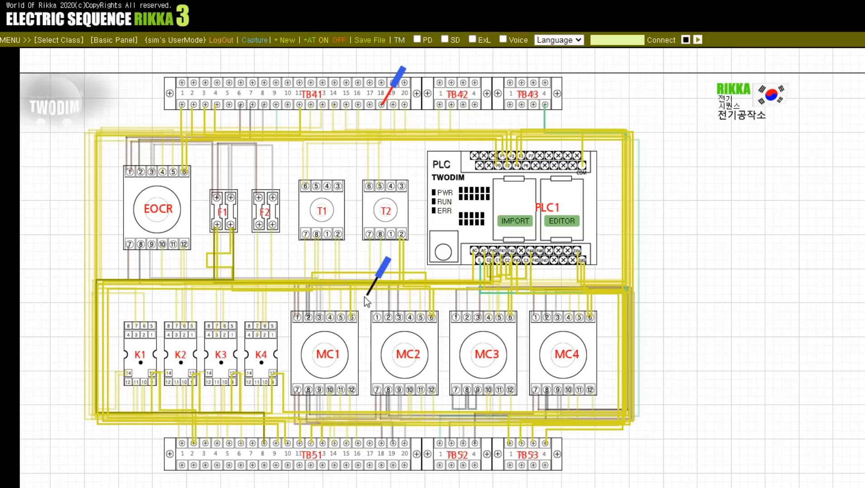
click(223, 327)
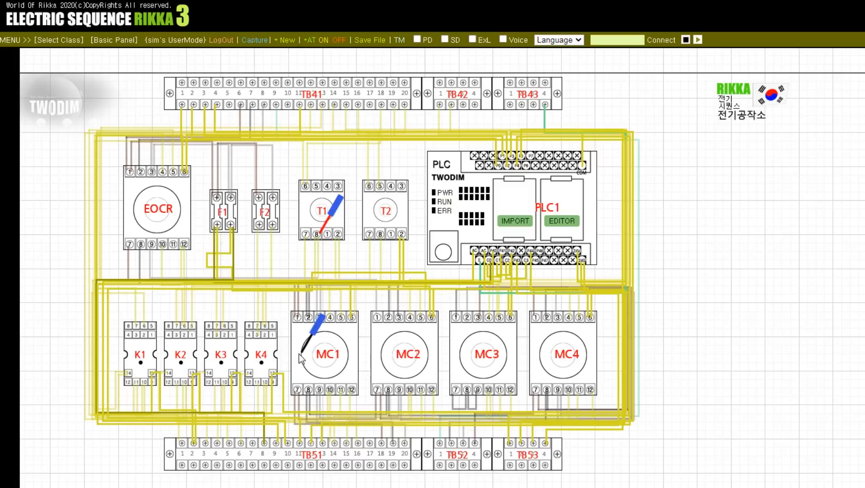
Step: Check continuity from T1 terminal 8 to TB41 terminal 19, and lift the black probe for MC2 terminal 11
click(396, 105)
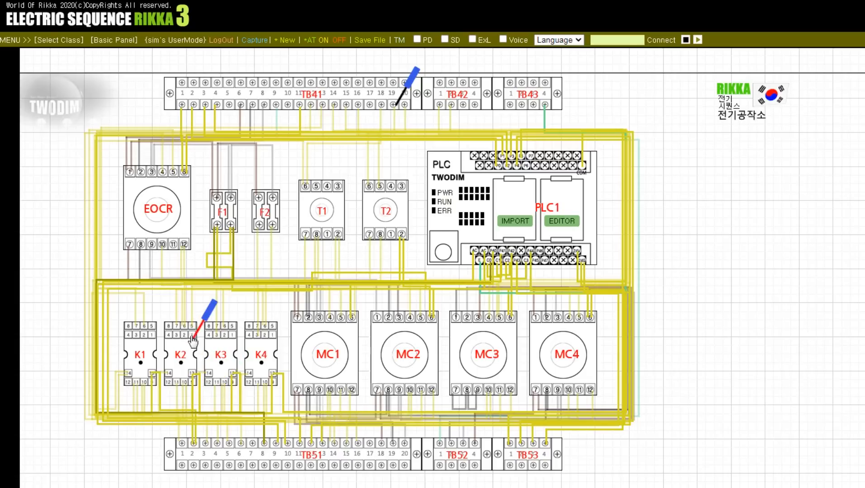
click(398, 104)
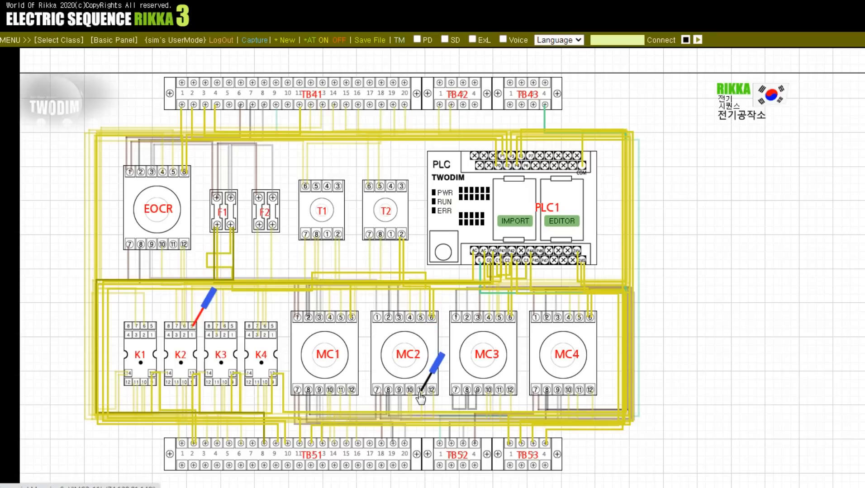
Step: Check continuity from TB41 terminal 20 with the red probe to MC2 terminal 11 and K4 terminal 11 with the black probe
click(207, 307)
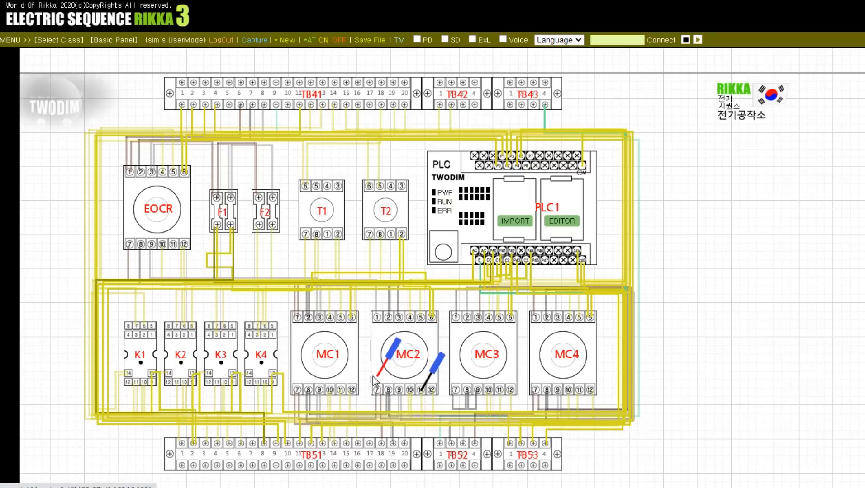
click(403, 105)
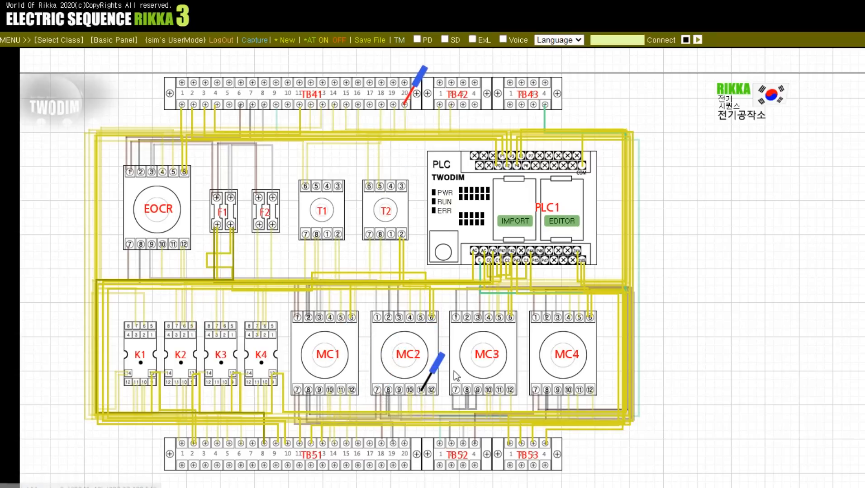
click(433, 370)
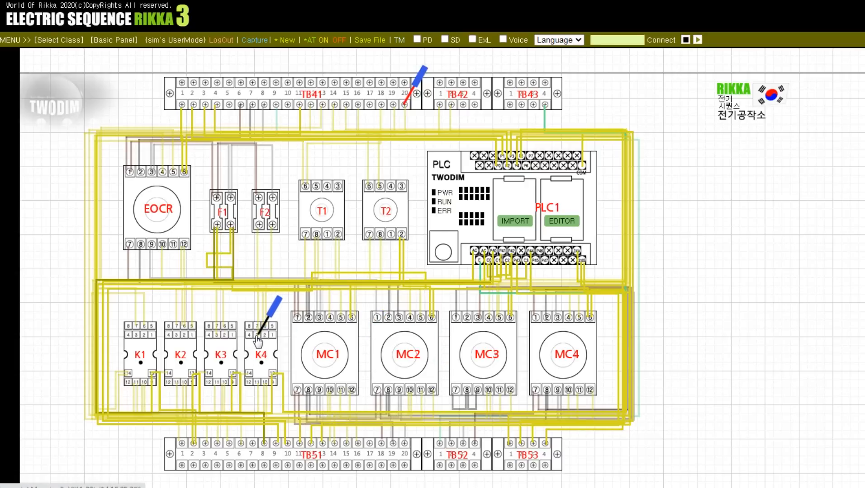
click(271, 374)
click(257, 384)
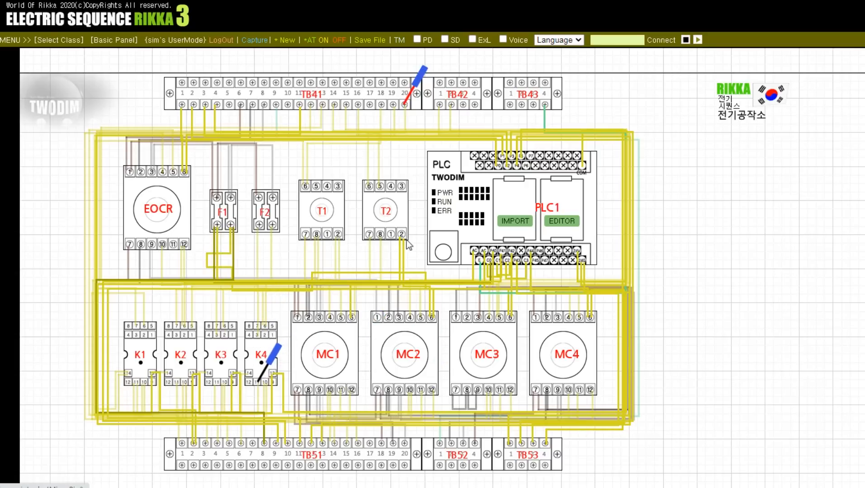
Step: Check continuity from K4 terminal 11 to K3 terminals 14 and 10 with the red probe
click(408, 109)
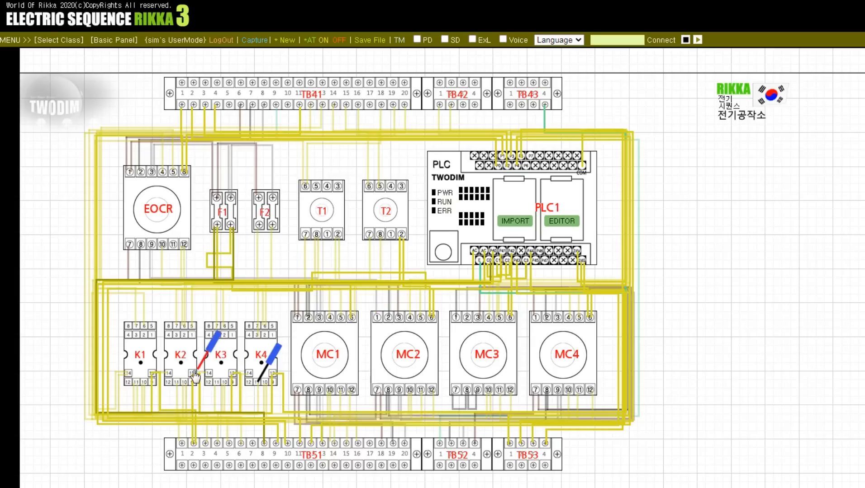
click(210, 374)
click(224, 388)
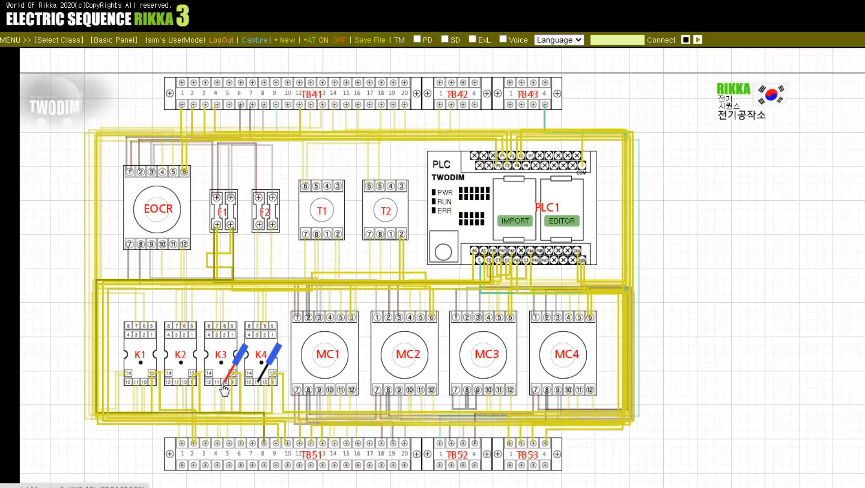
Step: Check continuity from K4 terminal 11 to TB42 terminals 3 and 1 with the red probe
click(245, 375)
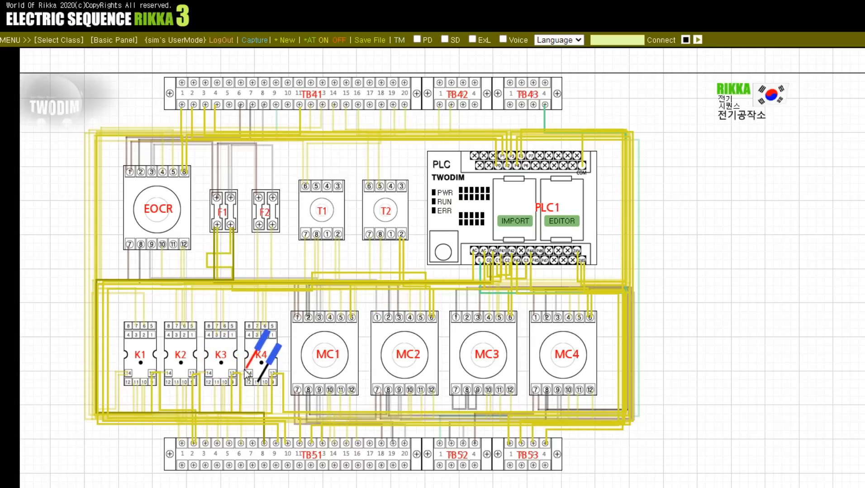
click(462, 105)
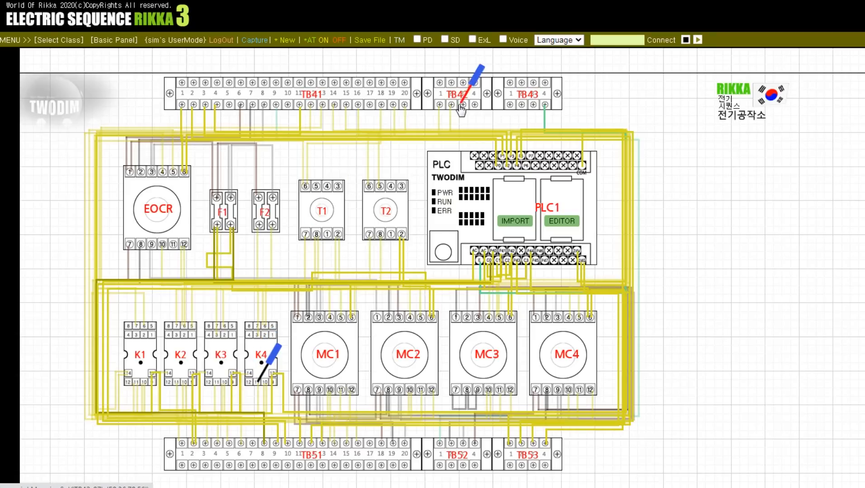
click(439, 107)
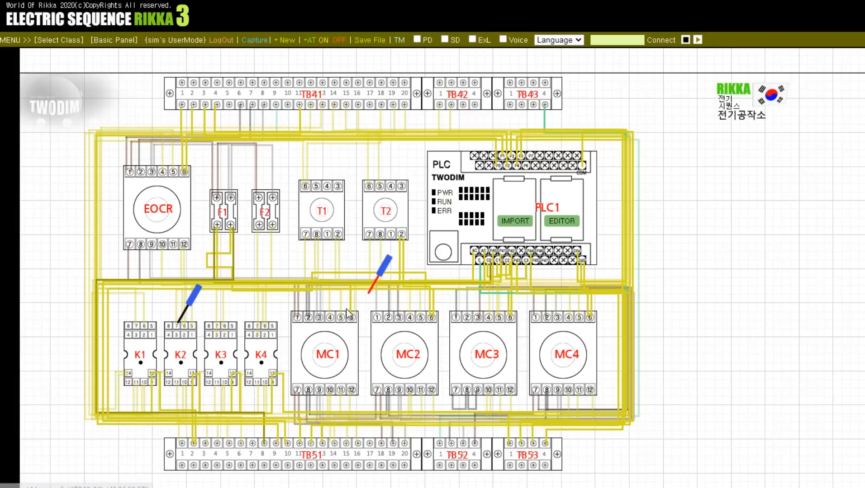
Step: Check continuity from TB42 terminal 2 to MC1 terminal 11 and K3 terminal 11, and from K3 terminal 11 to K2 terminal 6
click(338, 393)
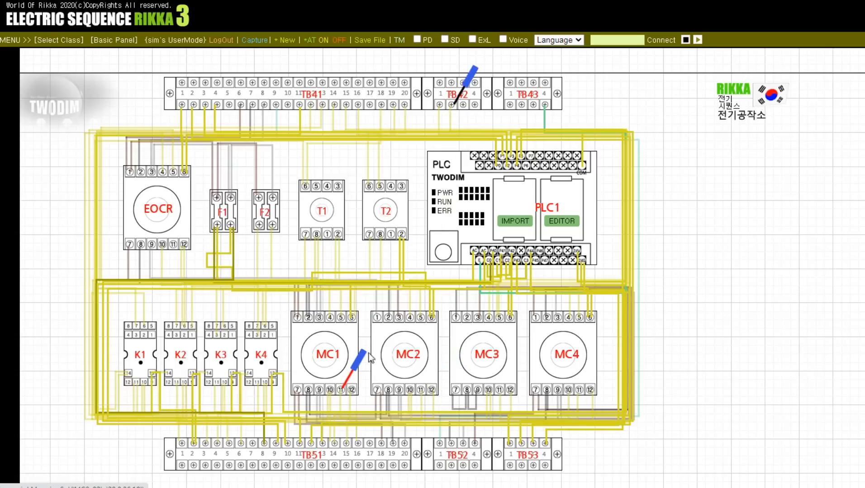
click(356, 361)
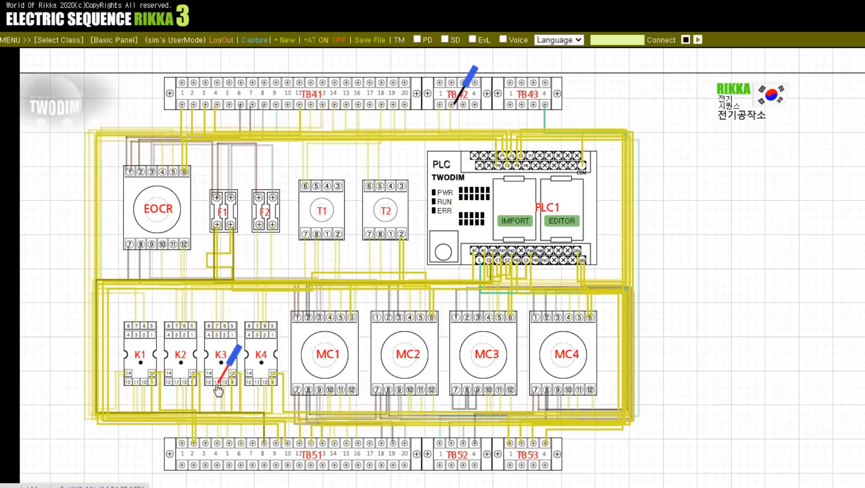
click(464, 101)
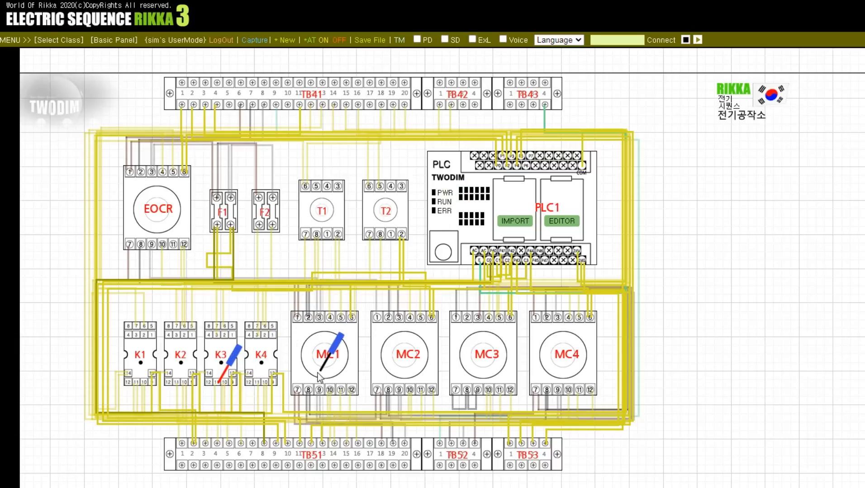
click(182, 327)
Step: Check continuity from K2 terminal 6 to TB51 terminal 3, and from TB51 terminal 4 to MC4 terminals 5 and 11
click(228, 365)
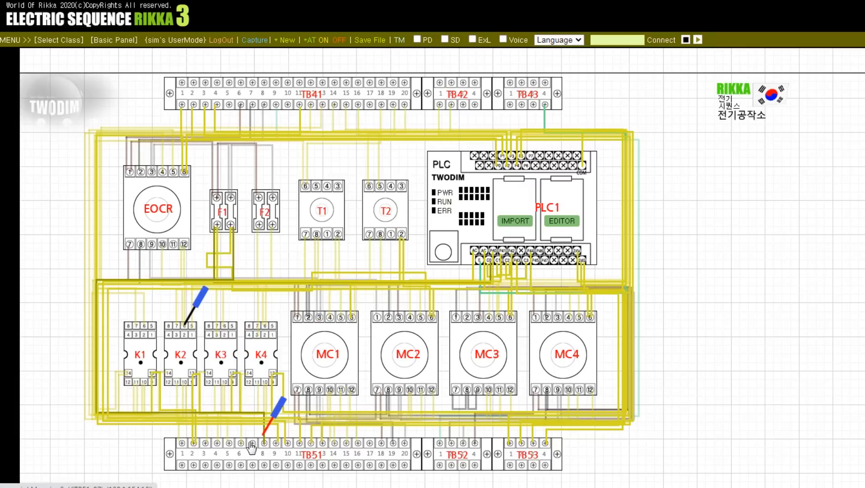
click(235, 444)
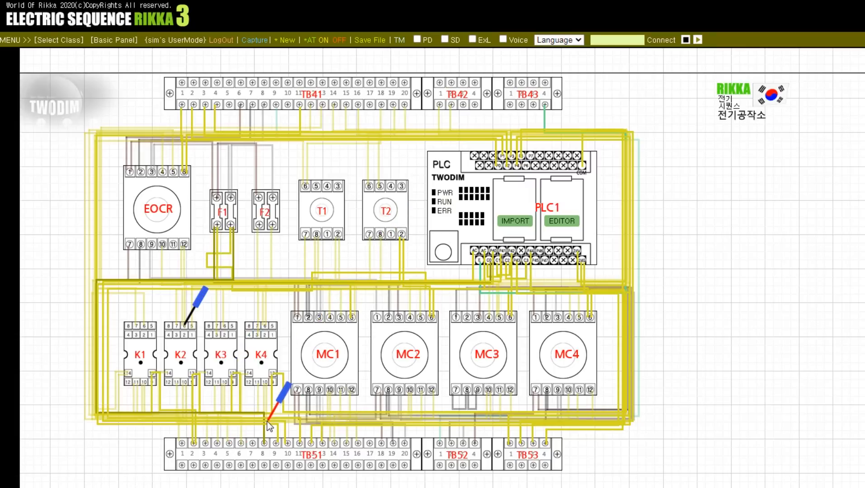
click(206, 443)
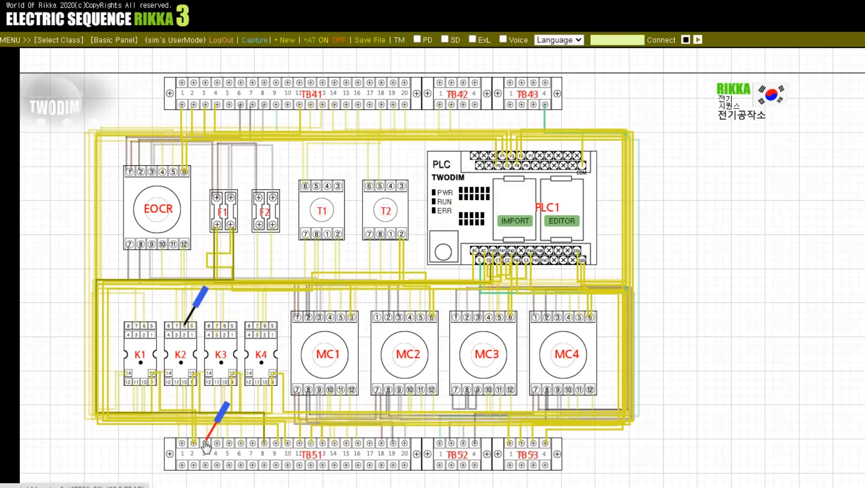
click(186, 326)
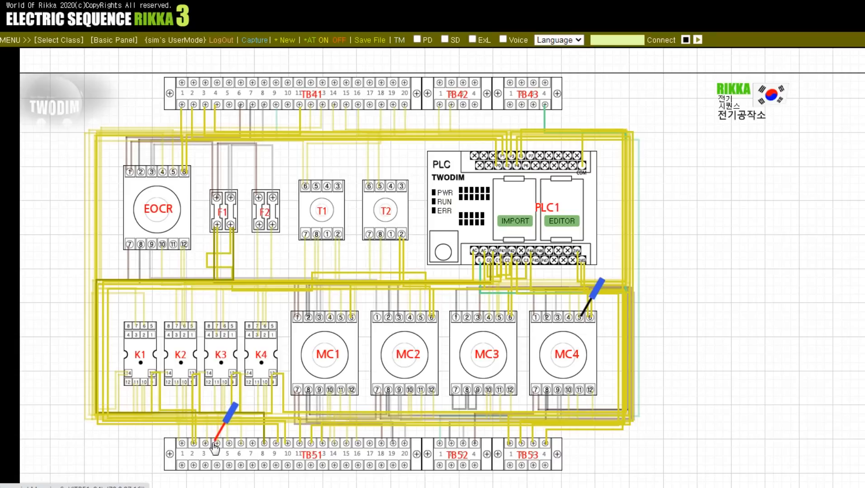
click(581, 395)
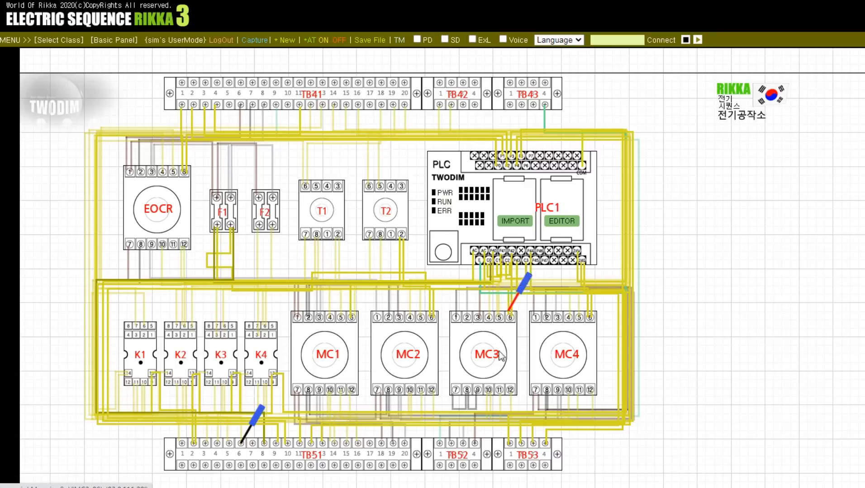
Step: Check continuity from MC3 terminal 11 to TB51 terminal 6 and K1 terminal 7, and from K1 terminal 7 to TB41 terminal 13
drag(504, 320, 499, 388)
drag(257, 432, 137, 330)
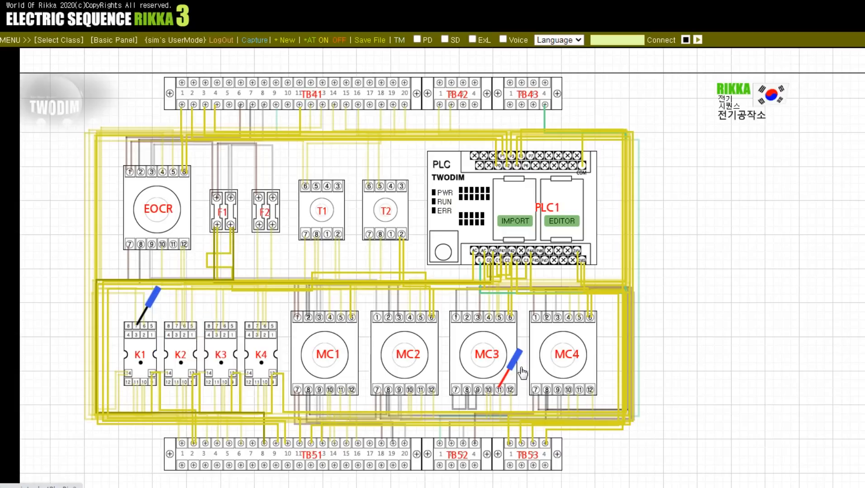
drag(509, 367, 322, 109)
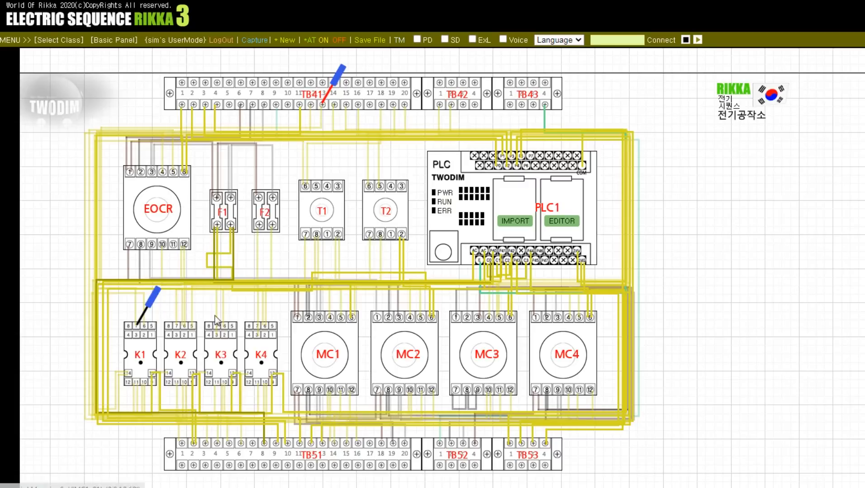
Step: Check continuity from TB41 terminal 13 to MC2 terminal 4, and from TB41 terminal 15 to MC4 terminal 4
drag(135, 321, 405, 301)
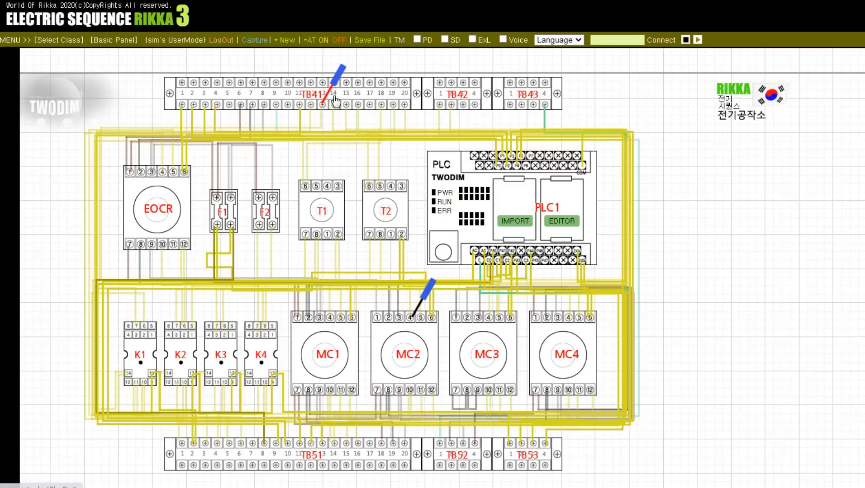
drag(322, 104, 346, 108)
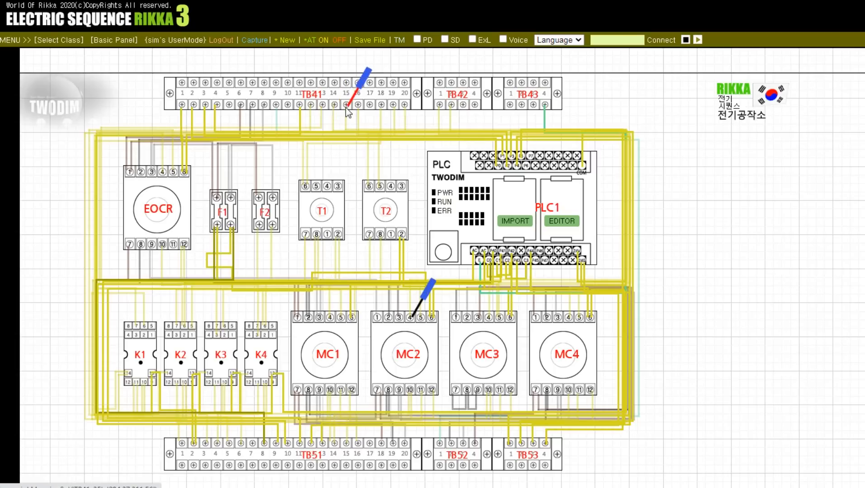
drag(429, 306, 569, 324)
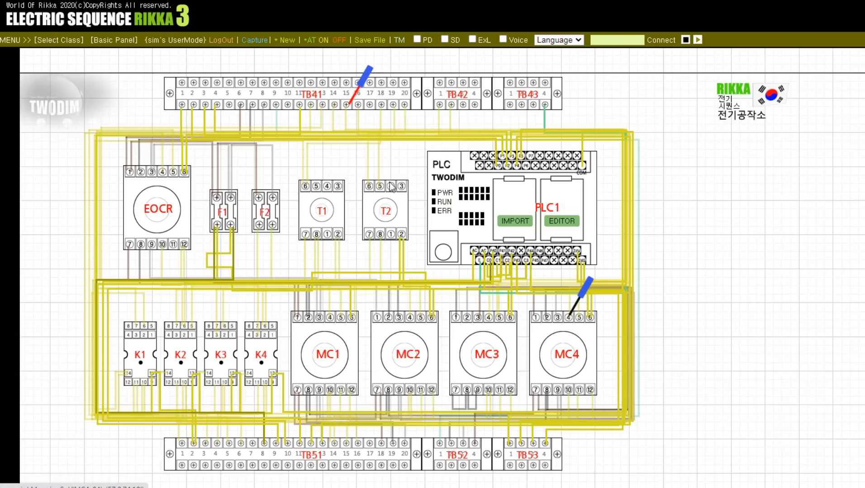
Step: Check continuity from F2's lower-right terminal with the red probe to the PLC's COM terminal with the black probe
drag(349, 105, 274, 231)
drag(569, 325, 424, 352)
drag(289, 382, 581, 171)
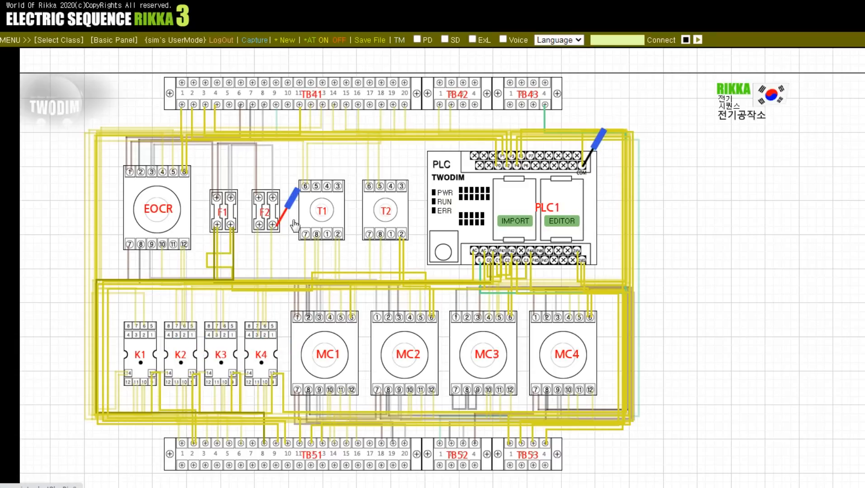
Step: Check the PLC's ground terminal and second AC supply terminal with the red probe against F1's lower-left terminal with the black probe
drag(295, 225, 480, 261)
drag(585, 165, 216, 227)
mouse_move(484, 261)
mouse_down()
mouse_move(475, 258)
mouse_move(502, 271)
mouse_move(543, 267)
mouse_move(487, 275)
mouse_move(444, 308)
mouse_move(480, 270)
mouse_up()
click(484, 250)
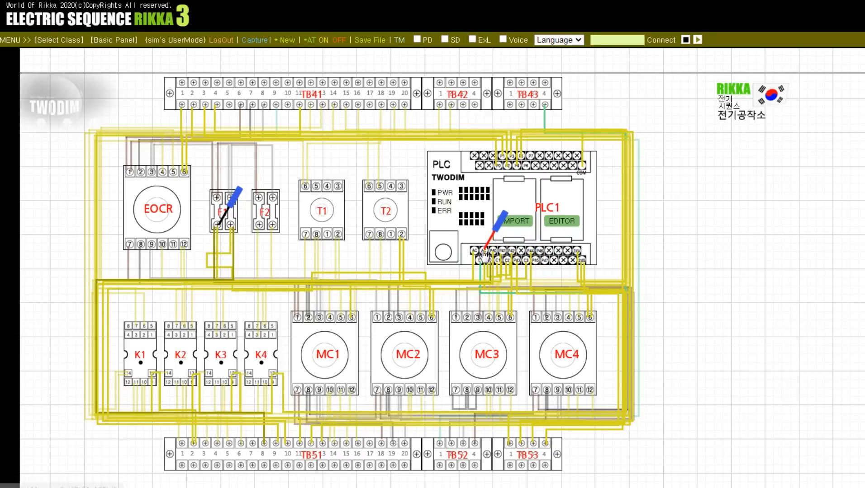
Step: Check continuity from the PLC's second AC supply terminal to F1's lower-right terminal, and move the black probe to the PLC's 24G terminal
click(230, 226)
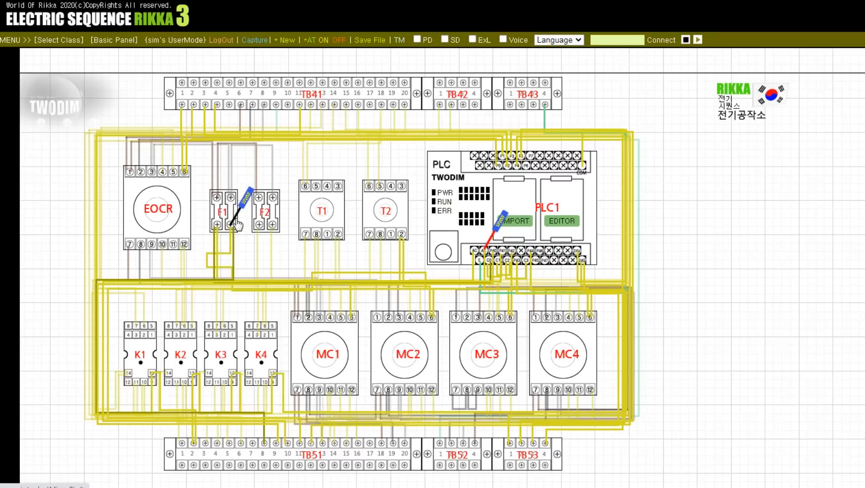
drag(230, 231, 581, 261)
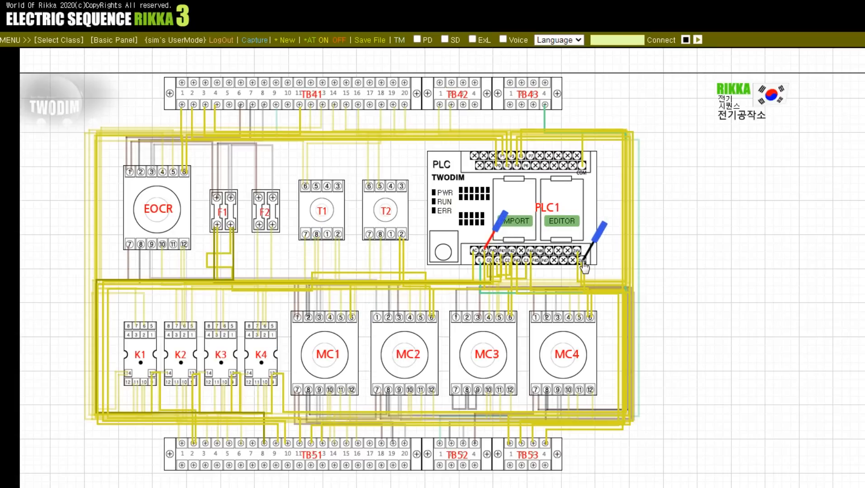
Step: Check TB41 terminal 1 and TB53 terminal 1 with the red probe against the PLC's 24G terminal with the black probe
click(580, 261)
click(494, 242)
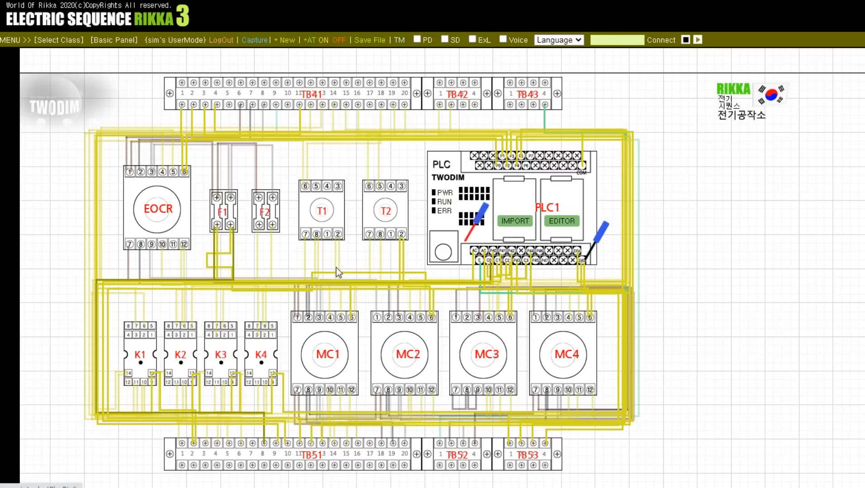
click(182, 105)
click(188, 97)
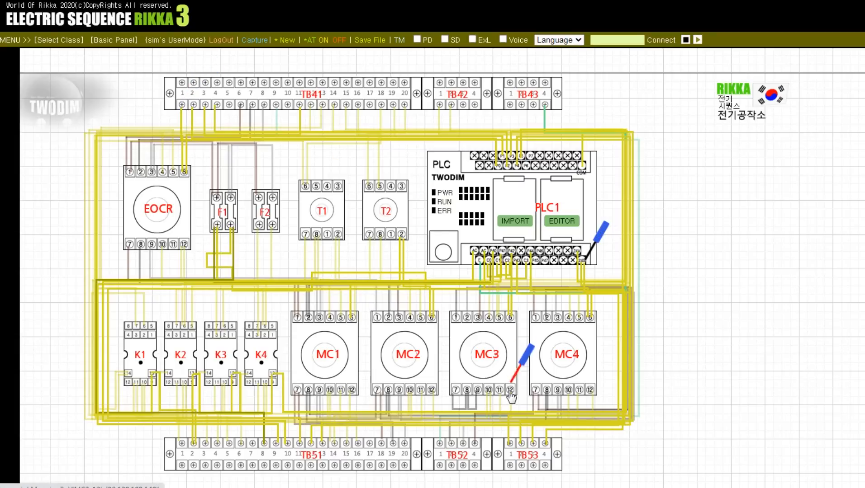
click(508, 445)
click(514, 441)
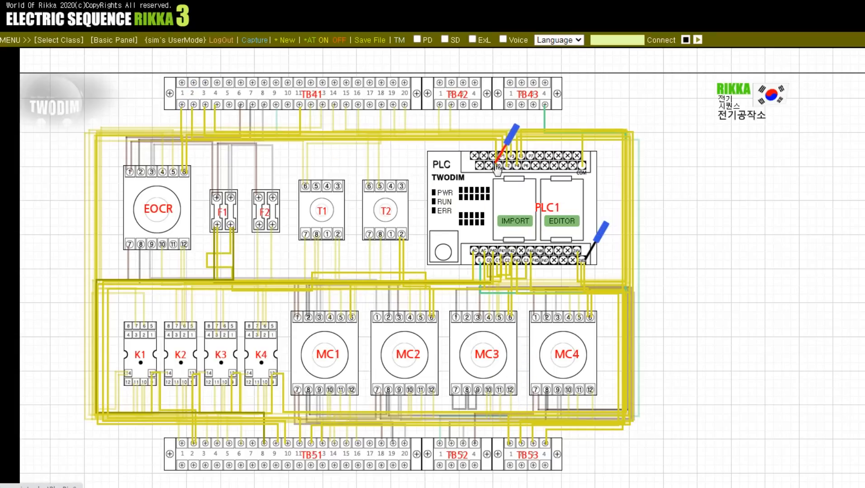
Step: Check the PLC's first wired input terminals with the red probe against TB41 terminals 3 and 4 with the black probe
click(588, 252)
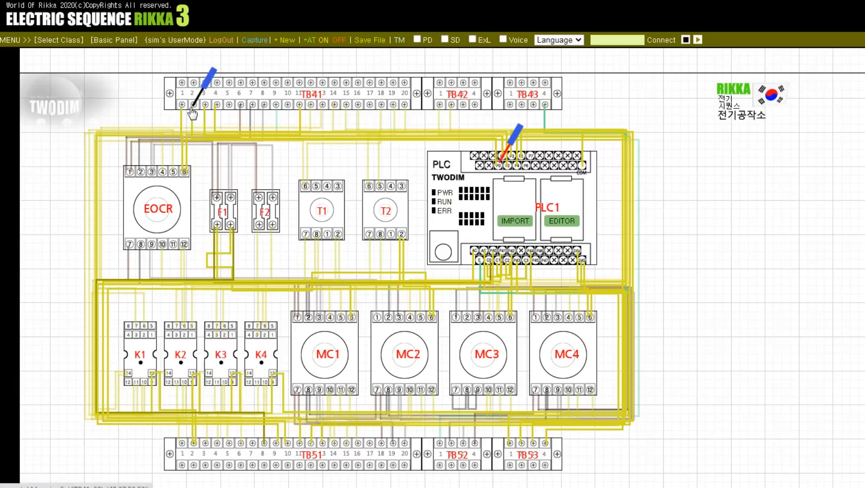
click(503, 157)
click(508, 165)
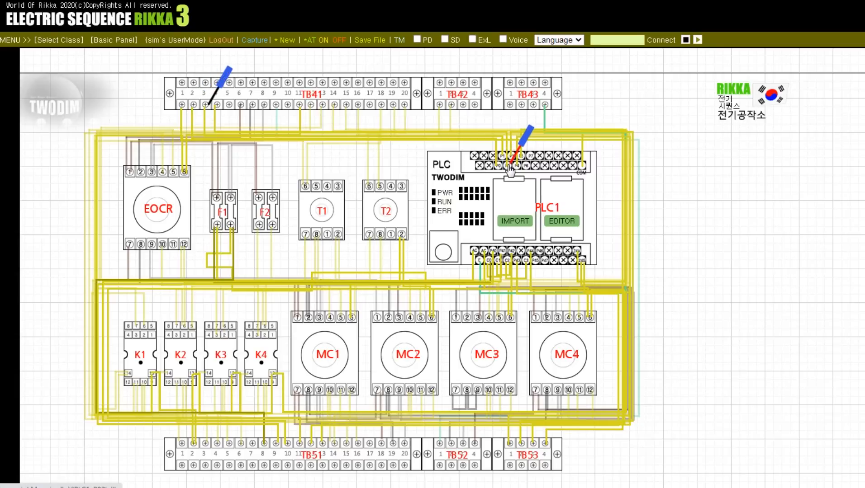
click(216, 105)
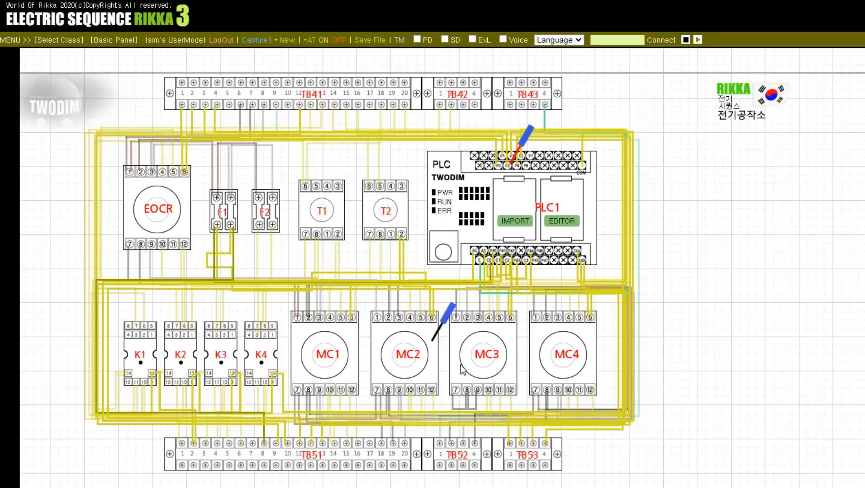
Step: Check the PLC's remaining wired input terminals with the red probe against TB53 terminals 3 and 4 with the black probe
mouse_move(510, 165)
mouse_down()
mouse_move(517, 159)
mouse_move(520, 170)
mouse_up()
click(532, 431)
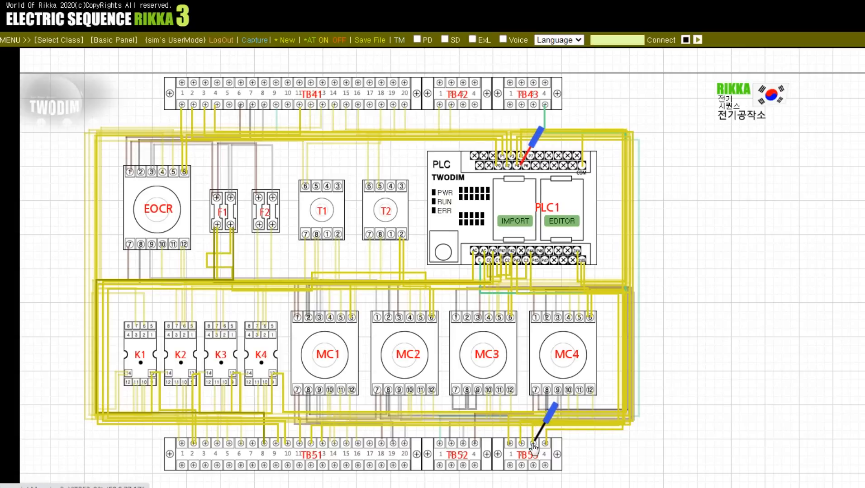
click(533, 443)
click(546, 413)
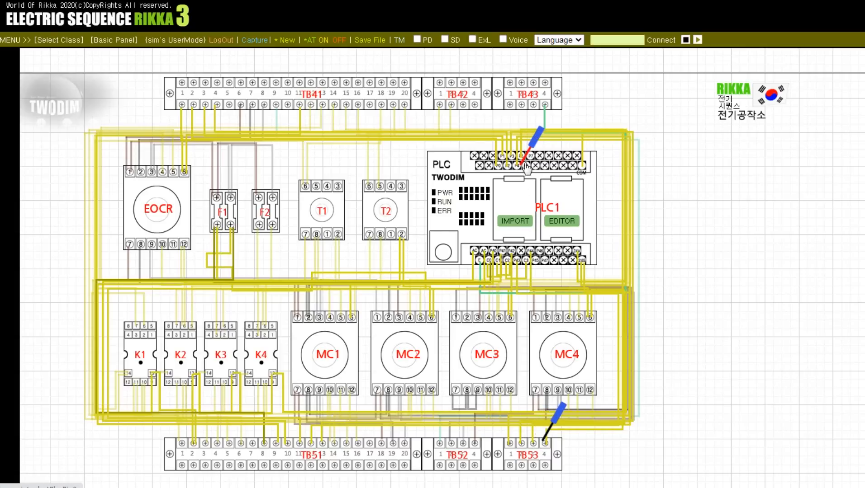
Step: Check the PLC's output terminals with the red probe against TB51 terminals 10, 12 and 13 with the black probe
drag(526, 168, 492, 249)
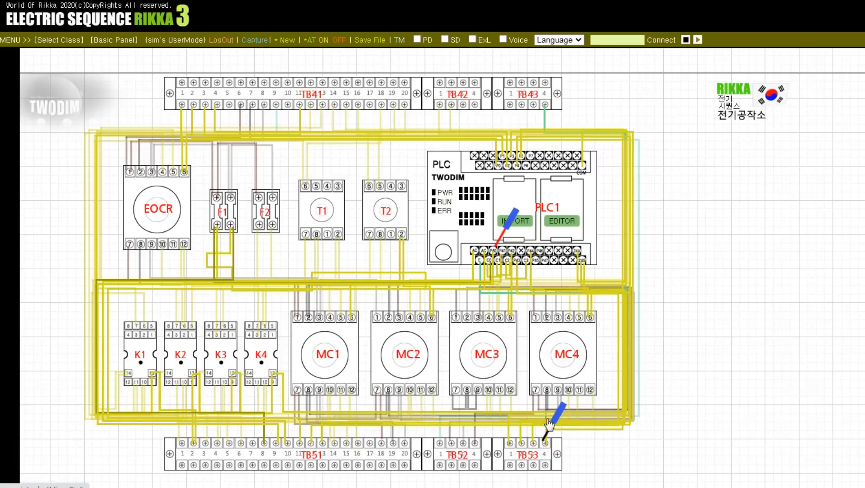
drag(546, 426, 291, 454)
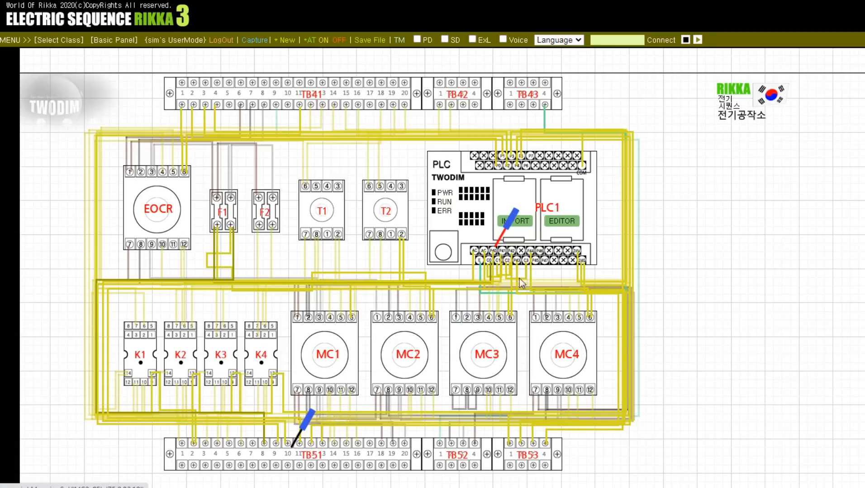
drag(503, 244, 511, 255)
drag(306, 447, 312, 448)
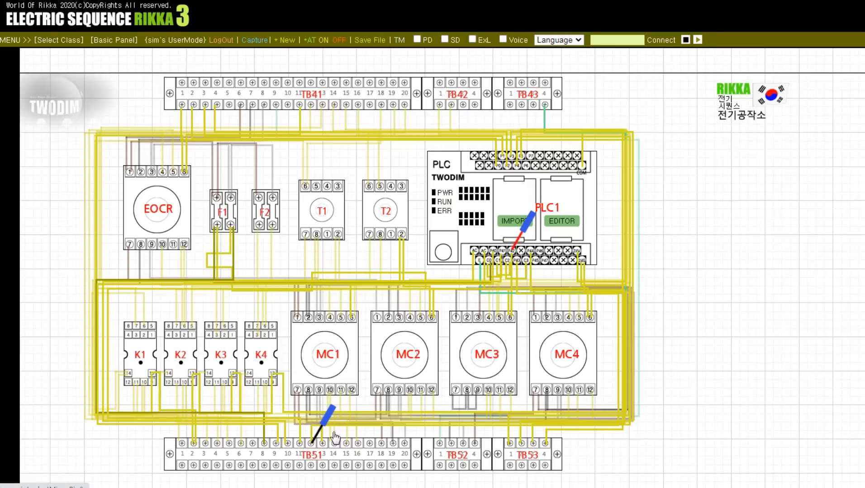
mouse_move(529, 245)
mouse_down()
mouse_move(519, 265)
mouse_move(536, 253)
mouse_up()
click(322, 439)
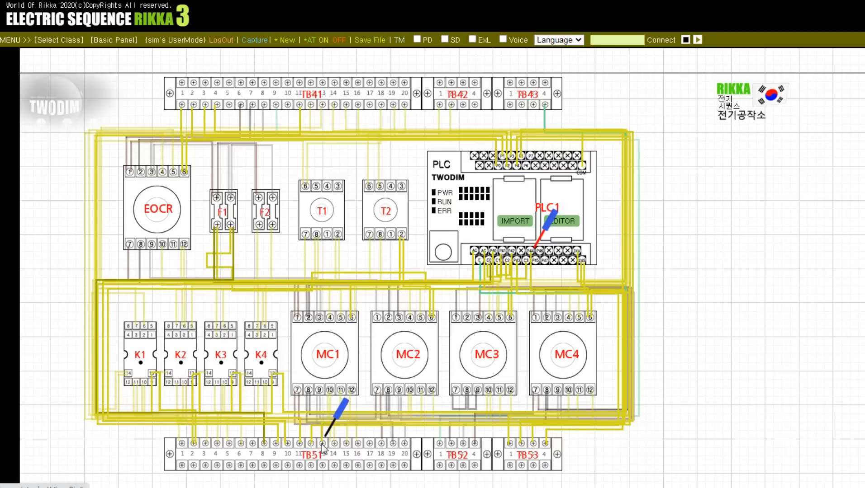
click(323, 445)
click(328, 440)
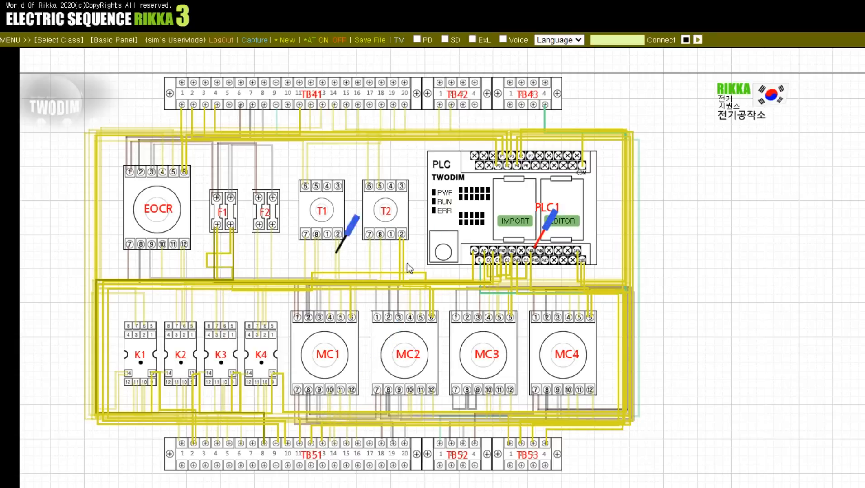
Step: Move the black probe to TB41 terminal 1 and the red probe to TB41 terminal 5
click(182, 108)
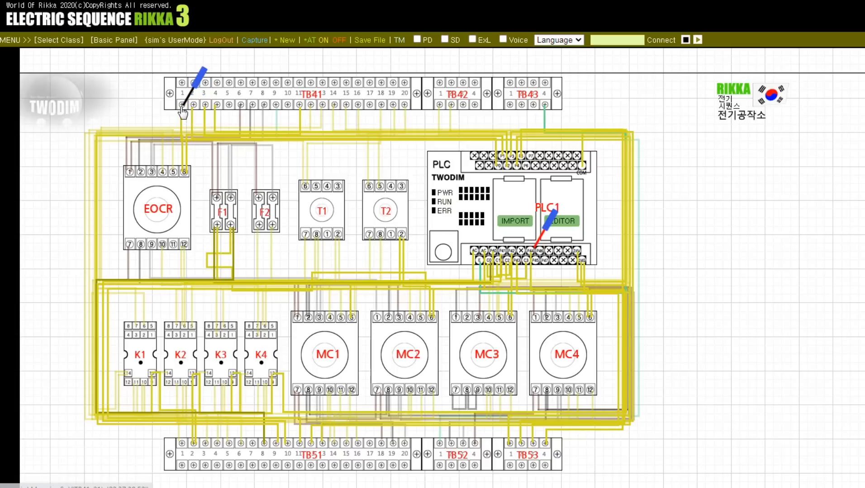
click(548, 223)
click(230, 112)
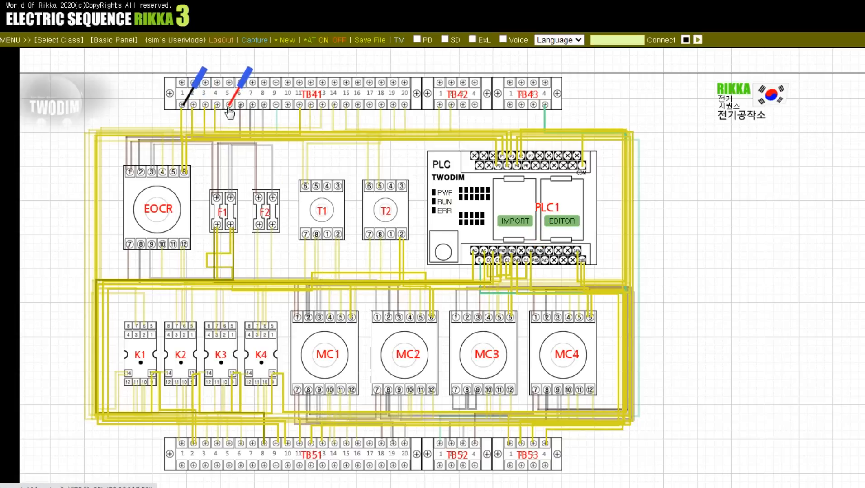
Step: Open the console, clear the workspace with the reset command, and remove the test probes with bt
key(Escape)
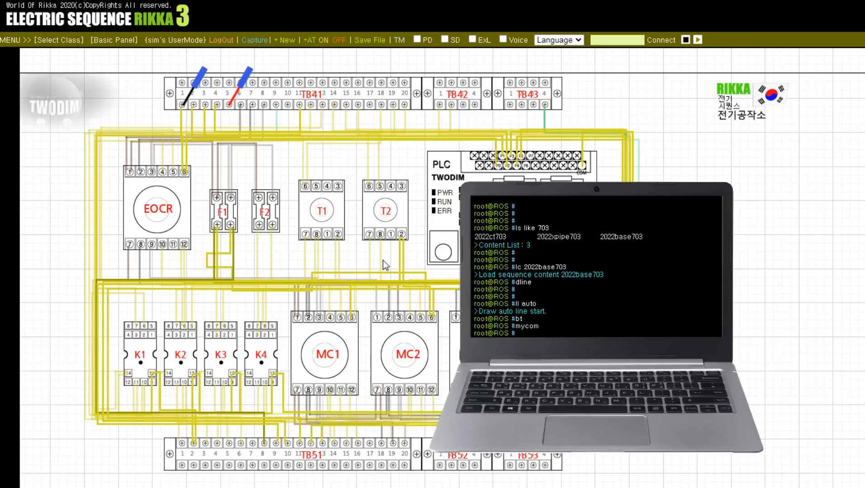
key(Return)
key(Return)
key(Return)
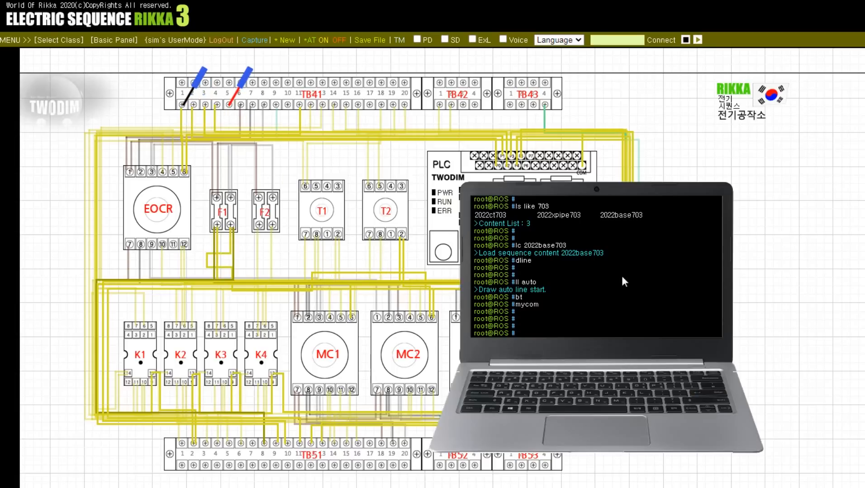
text(reset)
key(Return)
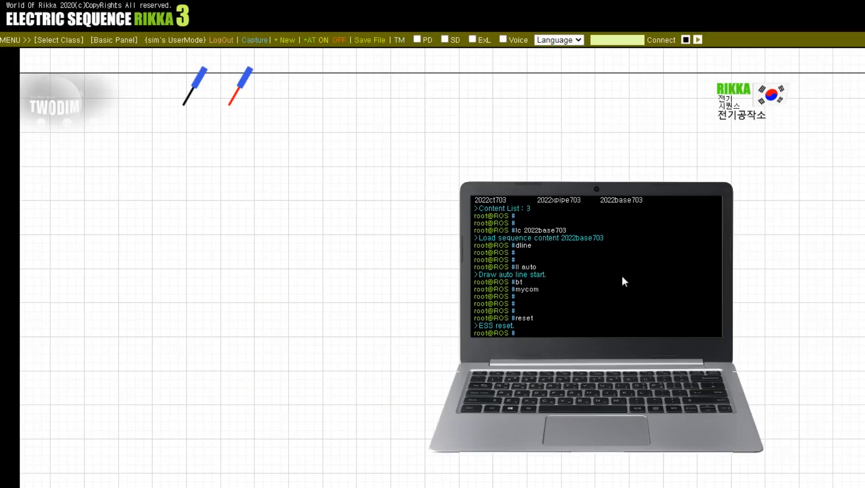
text(bt)
key(Return)
key(Return)
key(Return)
key(Return)
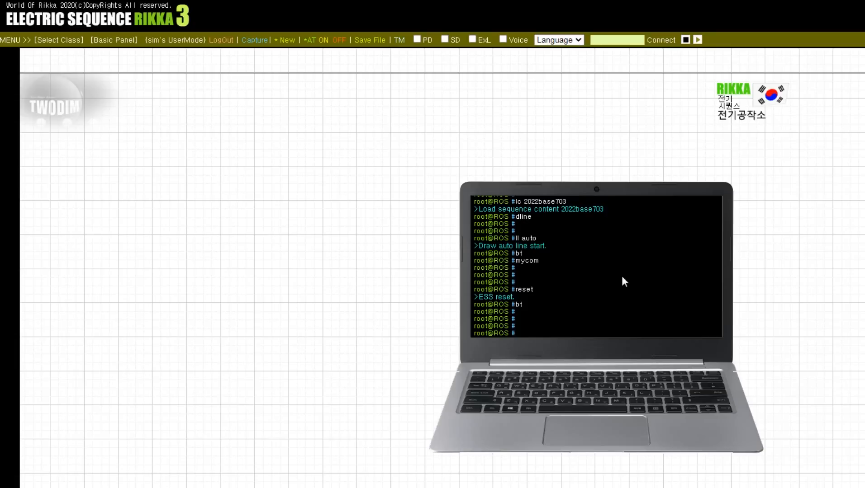
Step: List the saved contents whose names match 703 with the ls like command
text(ls like 703)
key(Return)
Step: Load the sequence content 2022xpipe703 with the lc command
key(Return)
key(Return)
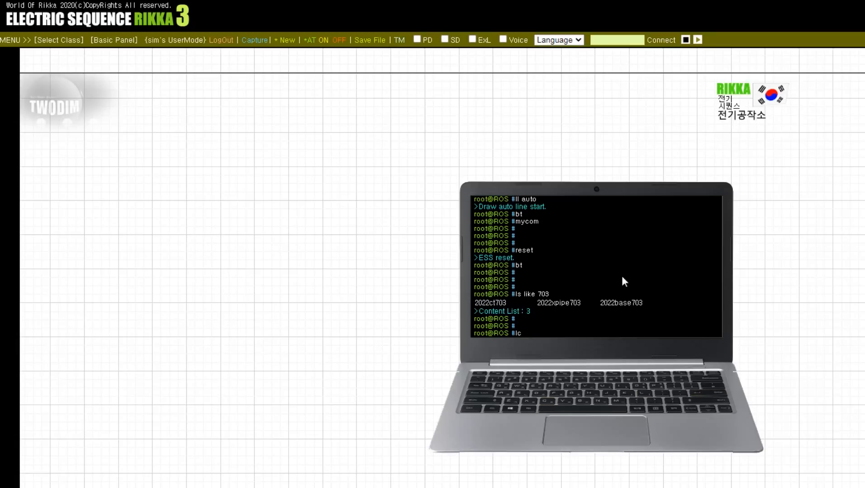
text(lc)
click(571, 303)
key(Return)
Step: Close the console and reopen it with an empty command history
key(Return)
key(Return)
key(Return)
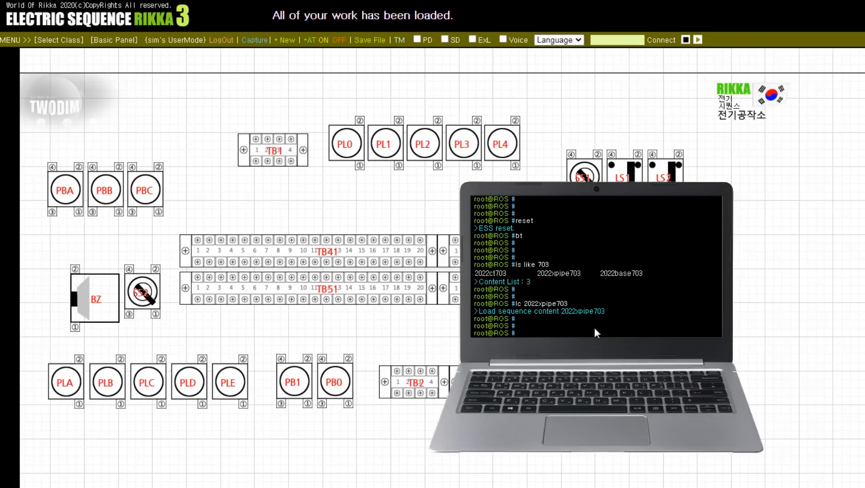
text(re)
text(set)
key(Return)
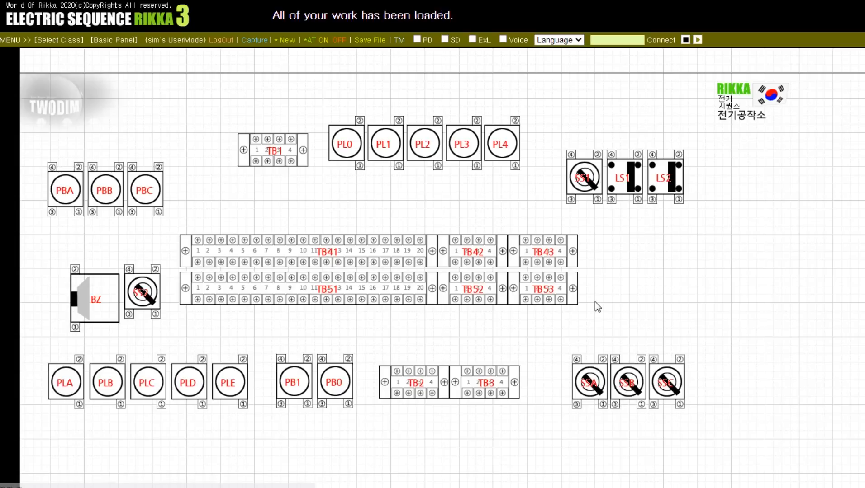
double_click(595, 302)
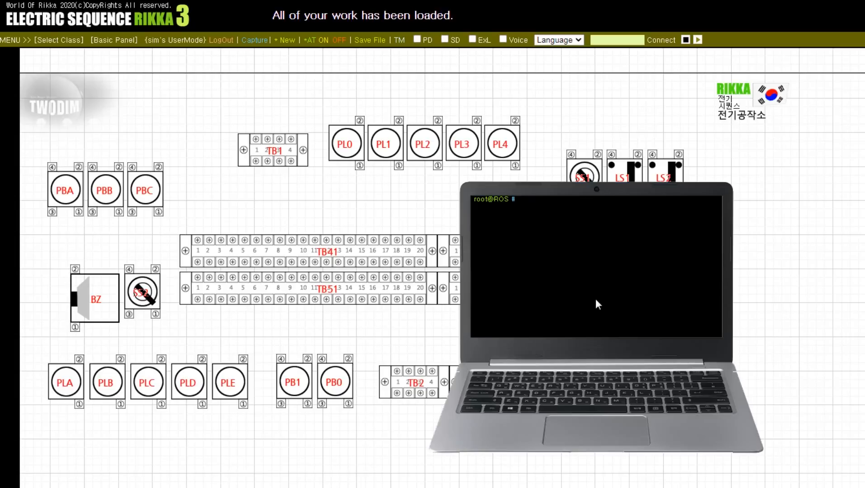
Step: Wire the 2022xpipe703 layout automatically with dline and ll auto, and hide the console with mycom
key(Return)
key(Return)
text(dline)
key(Return)
text(l)
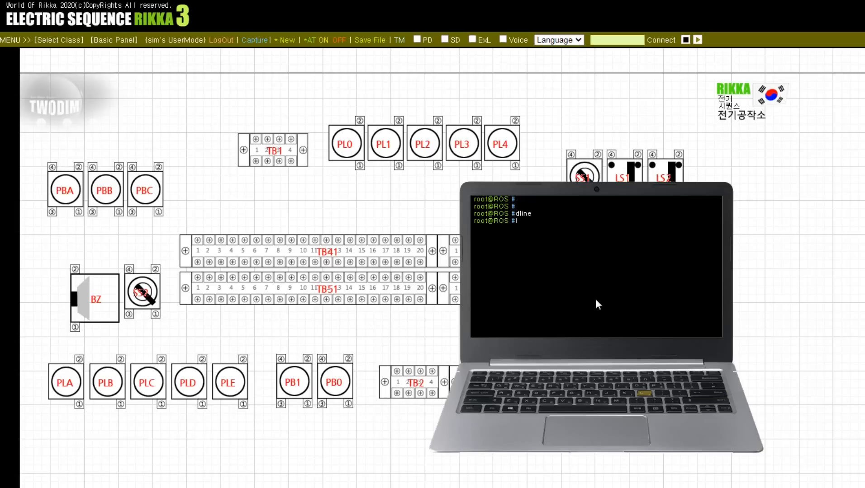
text(l auto)
key(Return)
key(Return)
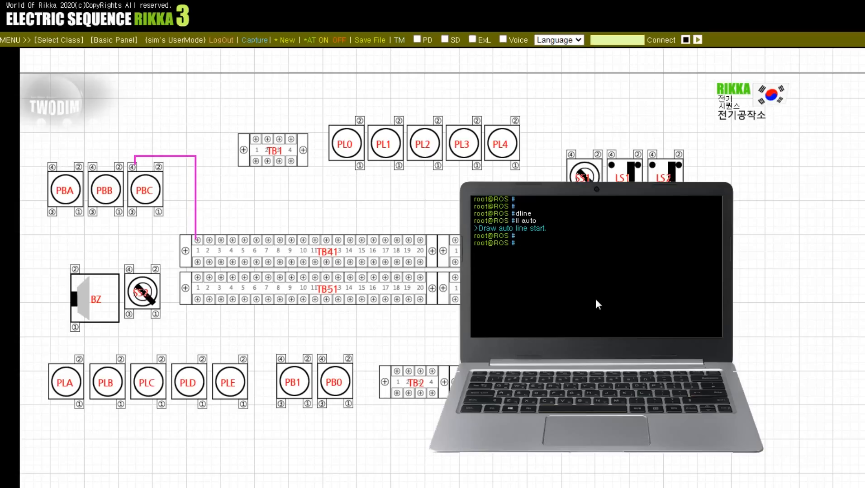
text(mycom)
key(Return)
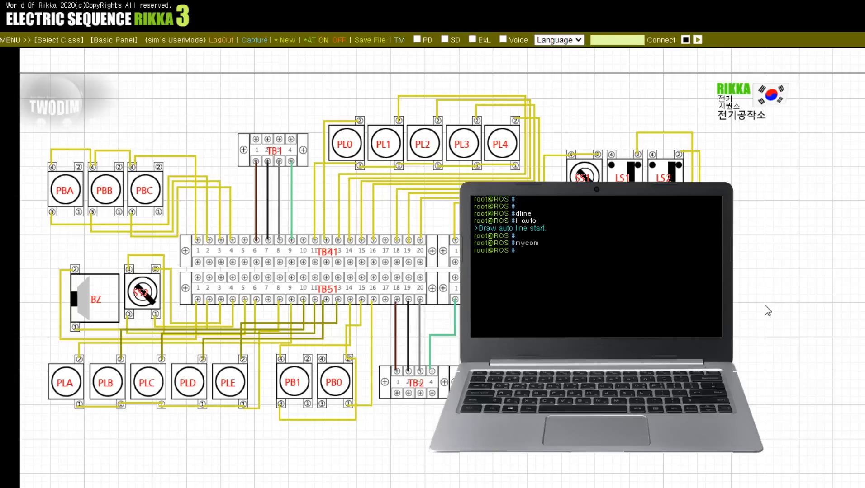
Step: Bring up the continuity test probes with the bt console command and hide the console with mycom
key(Return)
key(Return)
key(Return)
text(bt)
key(Return)
key(Return)
key(Return)
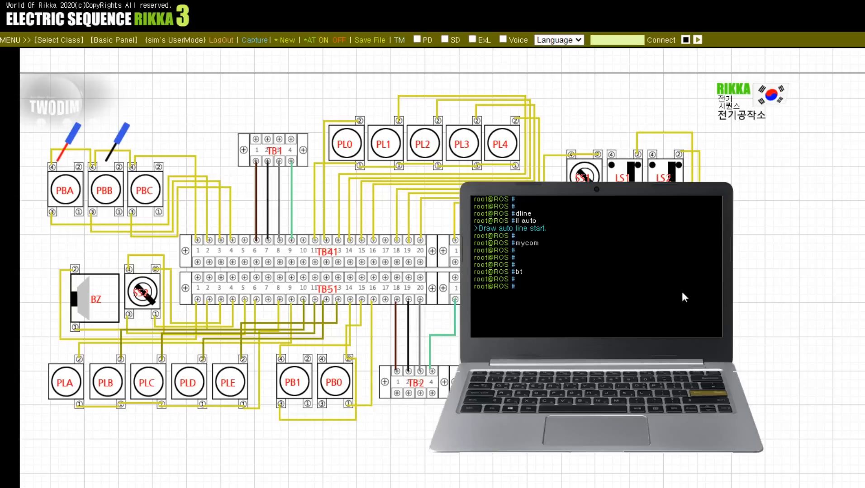
text(mycom)
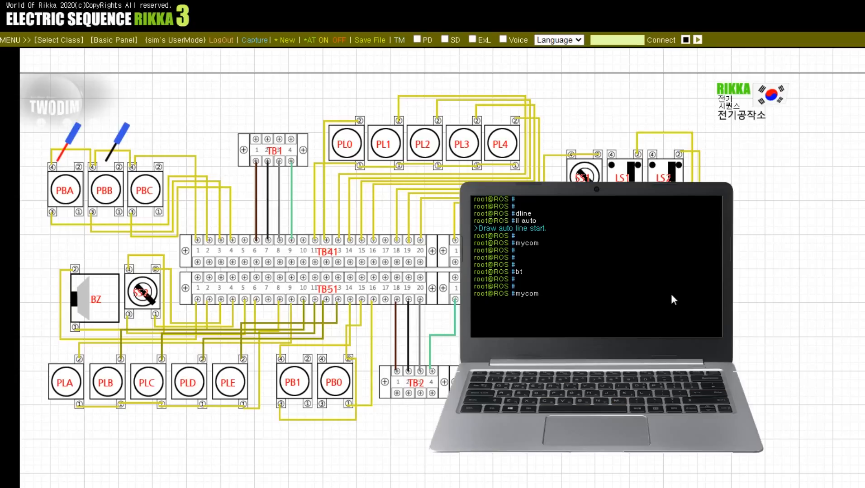
key(Return)
Step: Check terminal 3 of push buttons PBA and PBC with the red probe against TB41 terminals 1 and 3 with the black probe
drag(124, 160, 199, 244)
drag(72, 154, 55, 214)
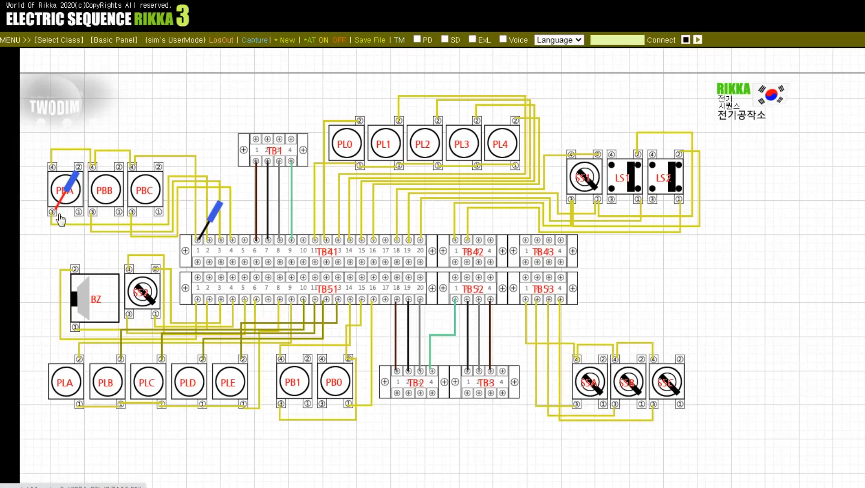
drag(202, 244, 221, 248)
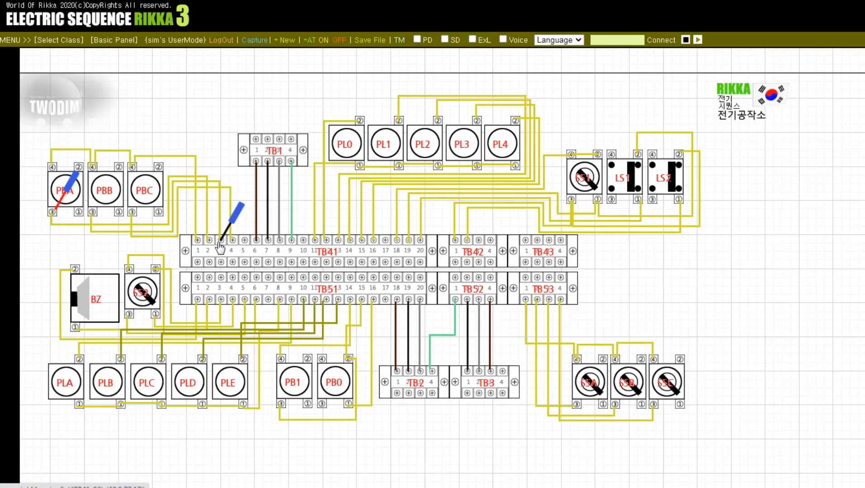
drag(55, 214, 130, 221)
click(130, 214)
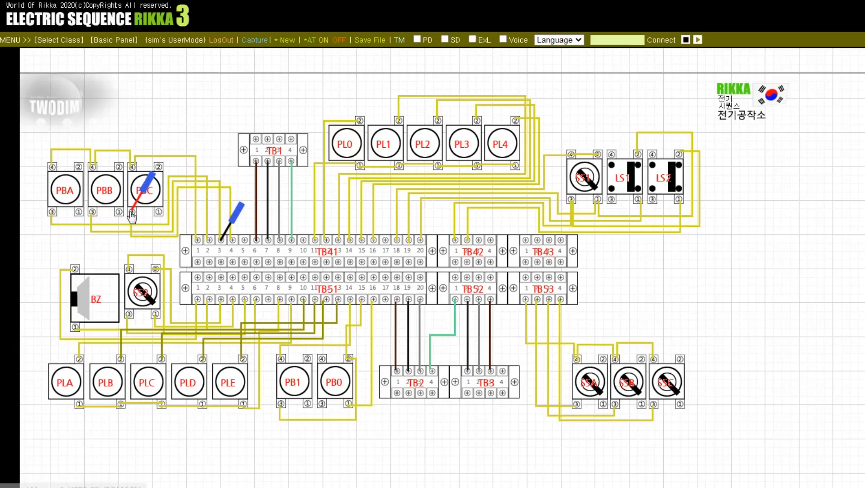
Step: Check TB1 terminals 1 to 4 with the black probe against TB41 terminals 7, 8 and 9 with the red probe
drag(226, 238, 256, 165)
drag(154, 199, 268, 244)
click(267, 241)
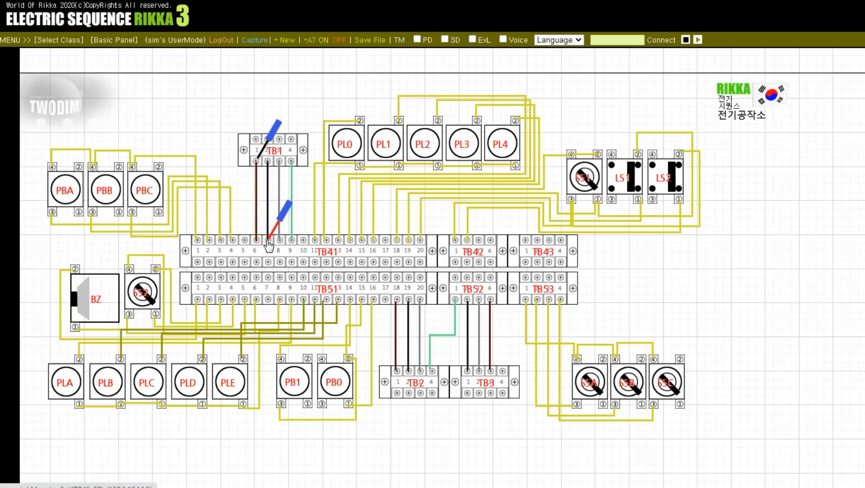
click(268, 154)
click(269, 162)
click(279, 161)
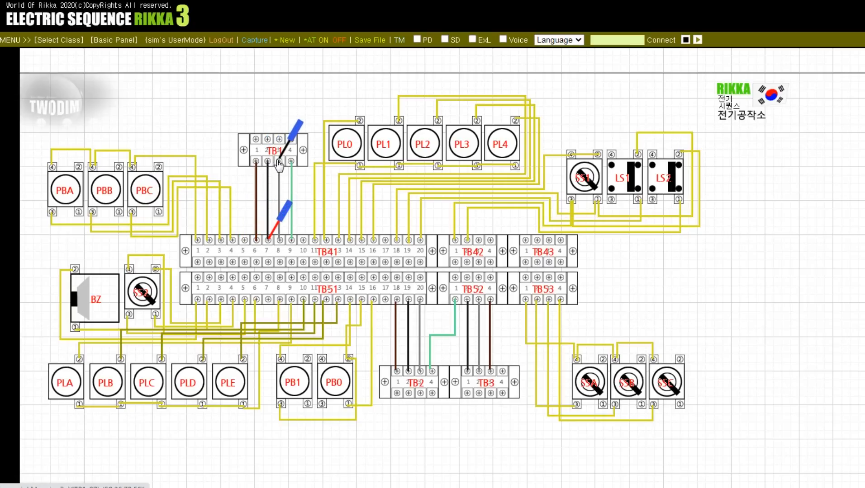
click(280, 241)
click(292, 243)
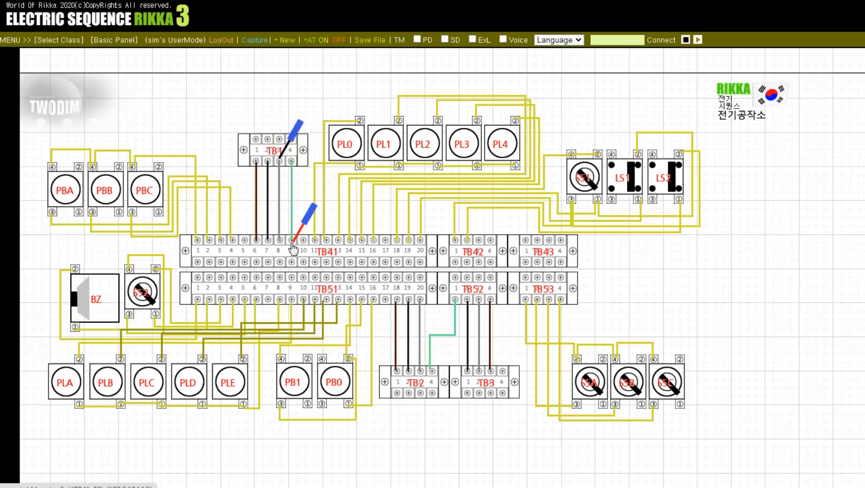
click(291, 162)
click(292, 162)
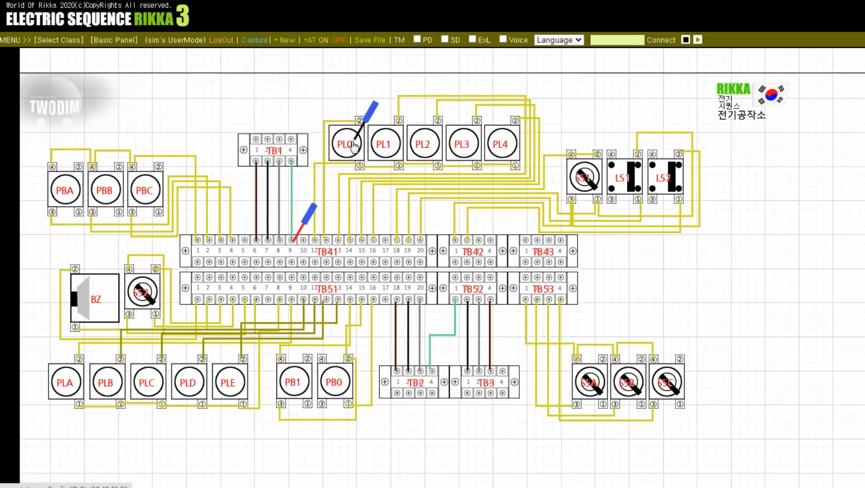
Step: Check terminal 1 of pilot lamps PL0 through PL4 with the black probe against TB41 terminal 11 with the red probe
click(362, 163)
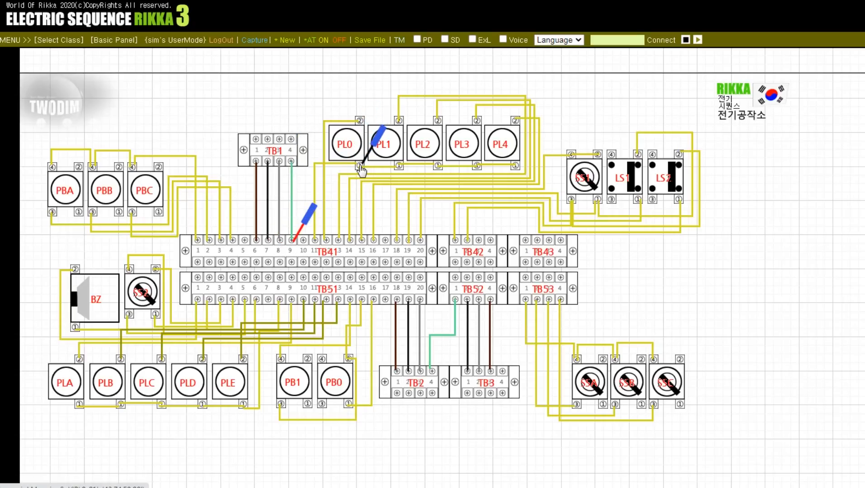
click(297, 235)
click(315, 242)
click(373, 139)
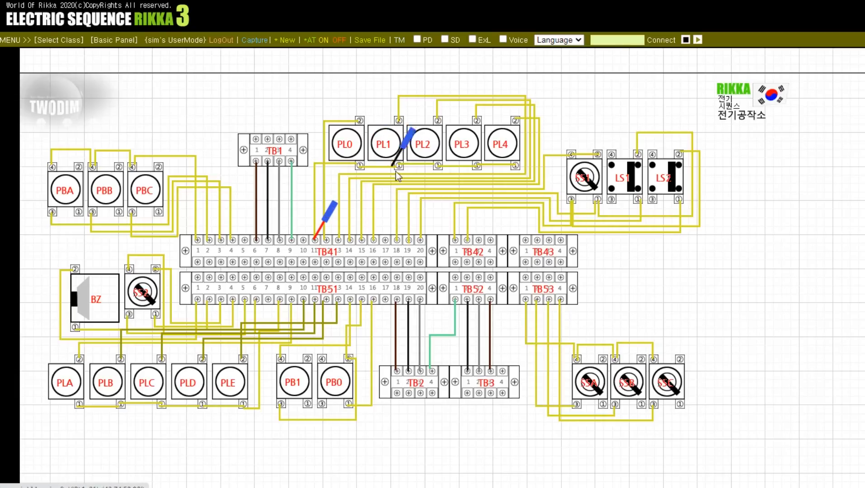
click(519, 166)
click(518, 164)
Step: Check terminal 2 of pilot lamps PL0 and PL1 with the black probe against TB41 terminals 12 and 13 with the red probe
click(360, 124)
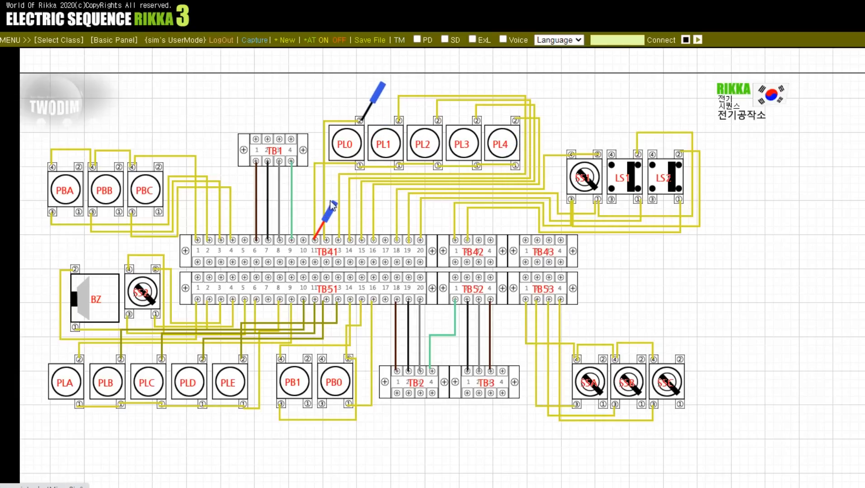
click(321, 232)
click(325, 243)
click(328, 234)
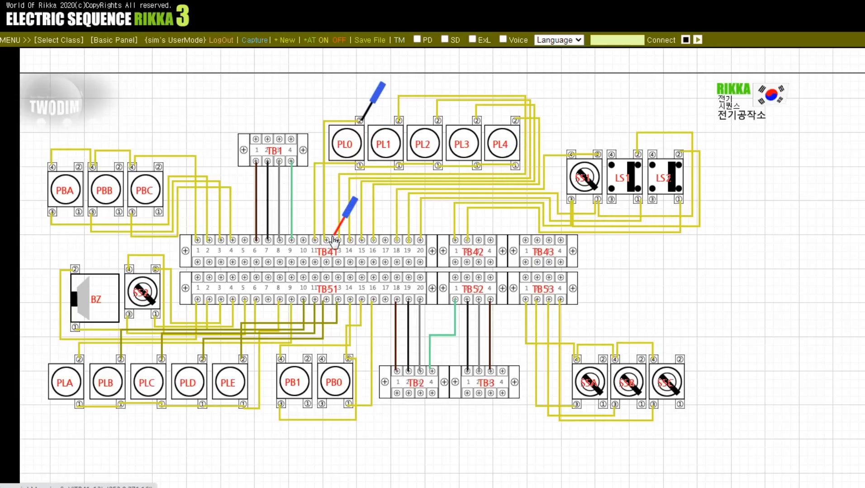
click(339, 244)
click(361, 122)
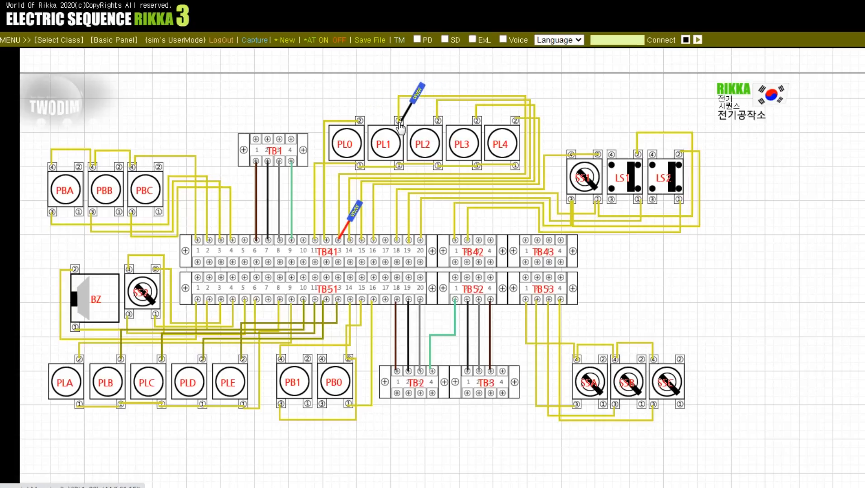
Step: Check terminal 2 of lamps PL2, PL3 and PL4 with the black probe against TB41 terminals 14, 15 and 16 with the red probe
click(436, 123)
click(350, 227)
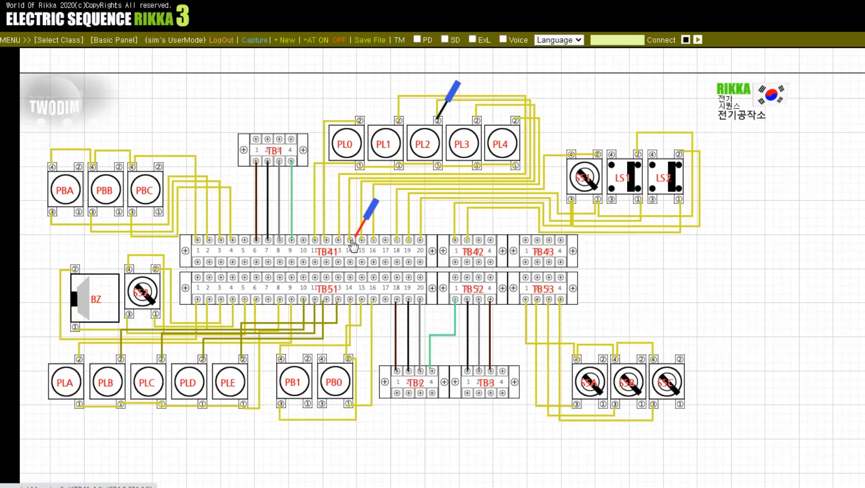
click(351, 242)
click(353, 242)
click(362, 241)
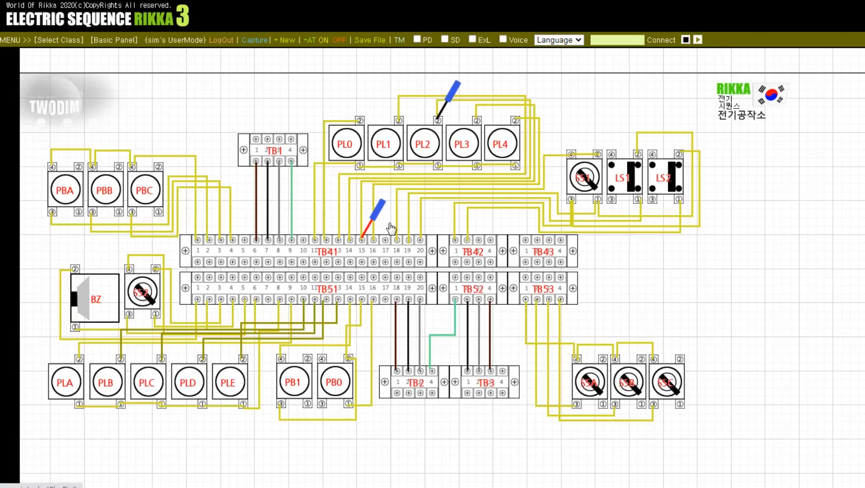
click(438, 122)
click(476, 122)
click(478, 123)
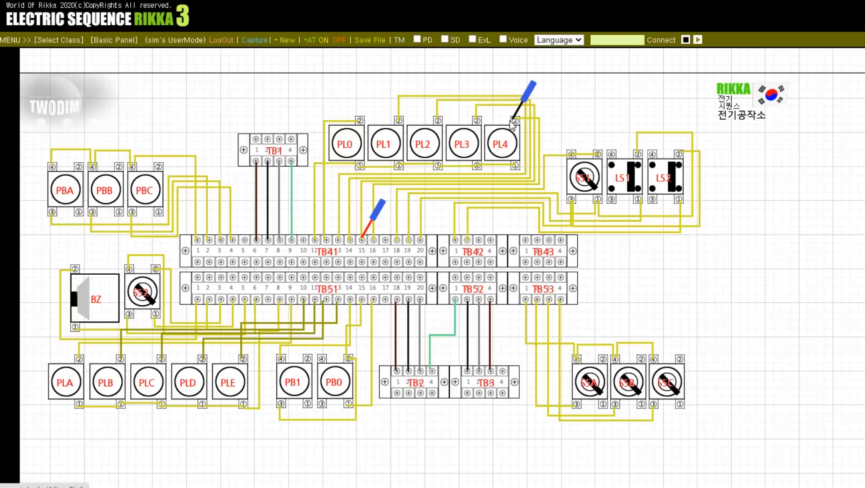
click(515, 122)
click(362, 240)
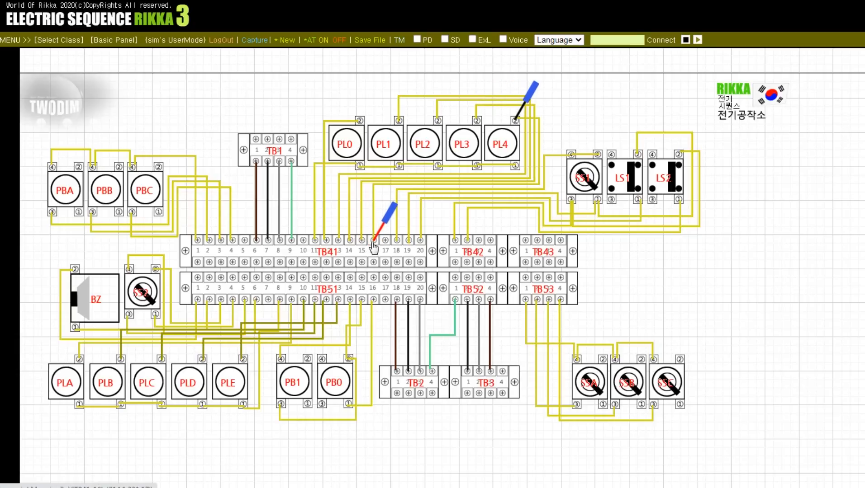
Step: Check terminal 2 of selector switch SS1 with the black probe against TB41 terminal 18 with the red probe
click(386, 242)
click(385, 242)
click(397, 243)
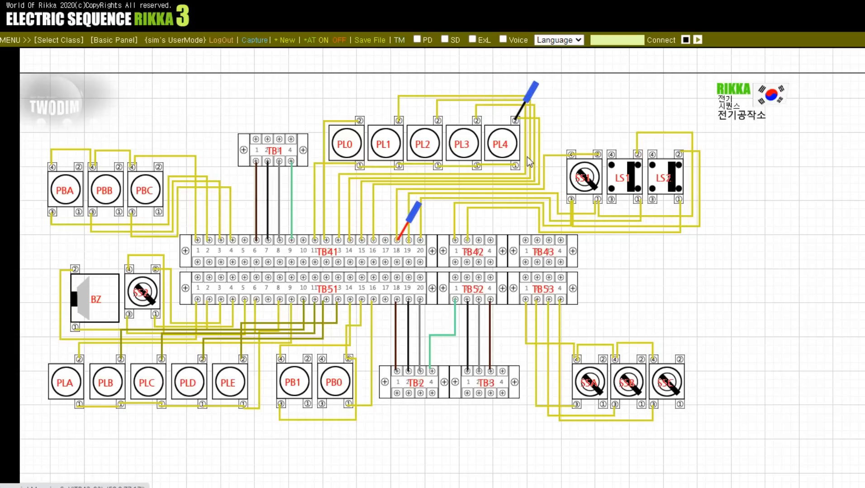
click(516, 121)
click(487, 238)
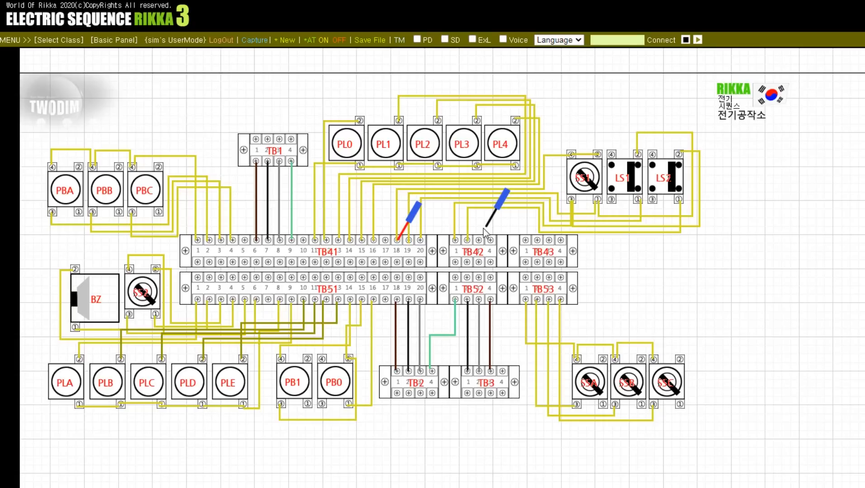
click(483, 228)
click(601, 149)
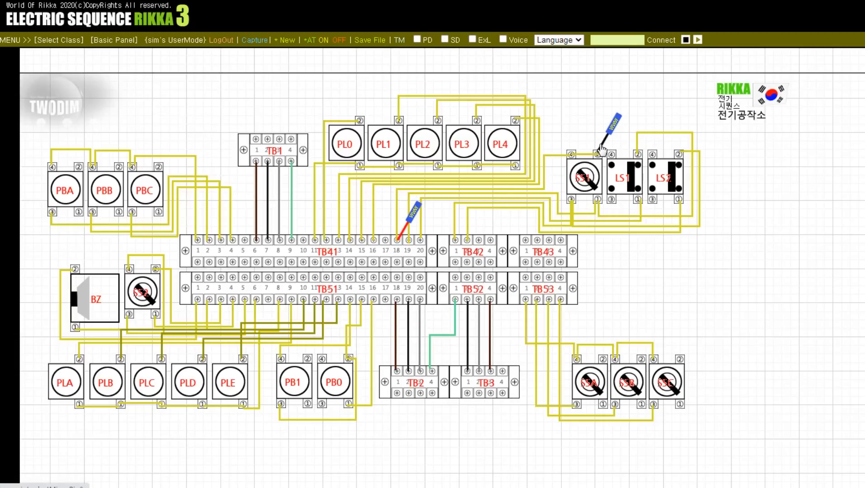
click(601, 150)
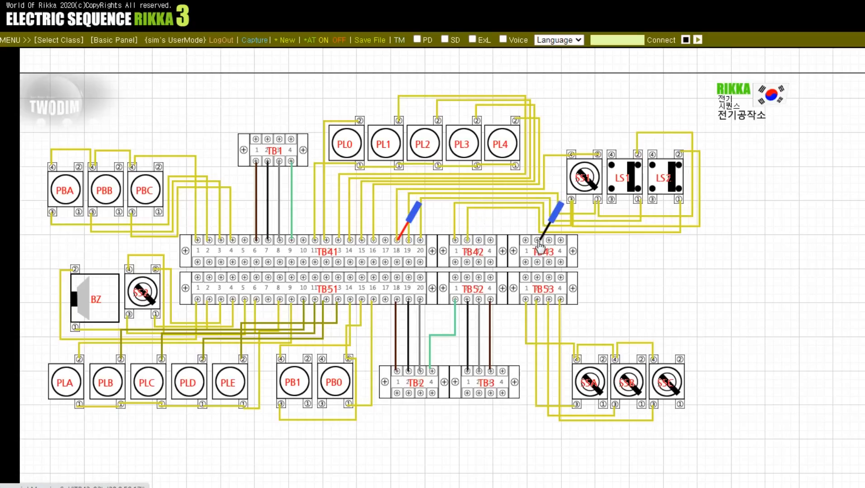
Step: Check SS1 terminal 1 and LS1 terminal 2 against TB41 terminal 19, and LS1 terminal 1 against TB41 terminal 20
click(409, 246)
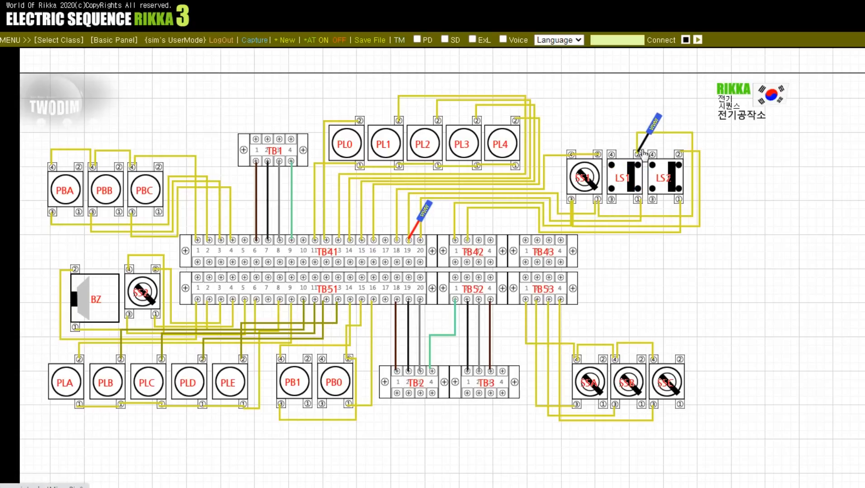
click(418, 229)
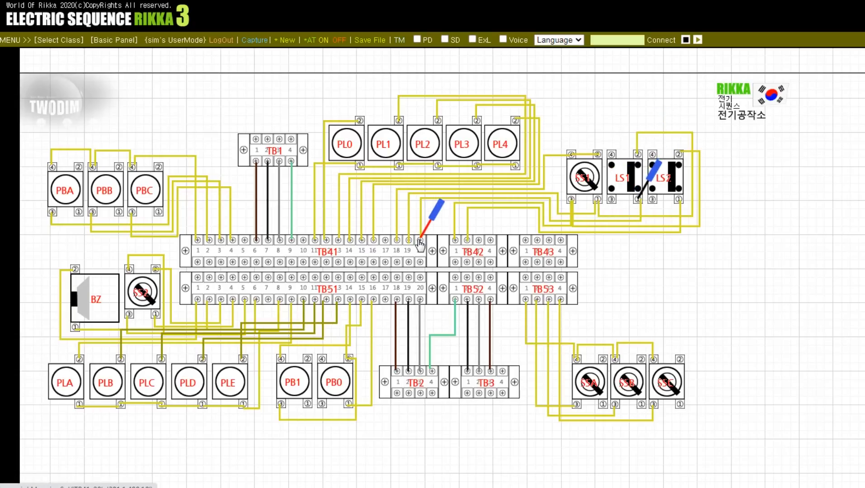
click(419, 243)
Step: Check SS1 terminal 3 and LS2 terminals 2 and 1 with the black probe against TB42 terminal 1 with the red probe
click(426, 231)
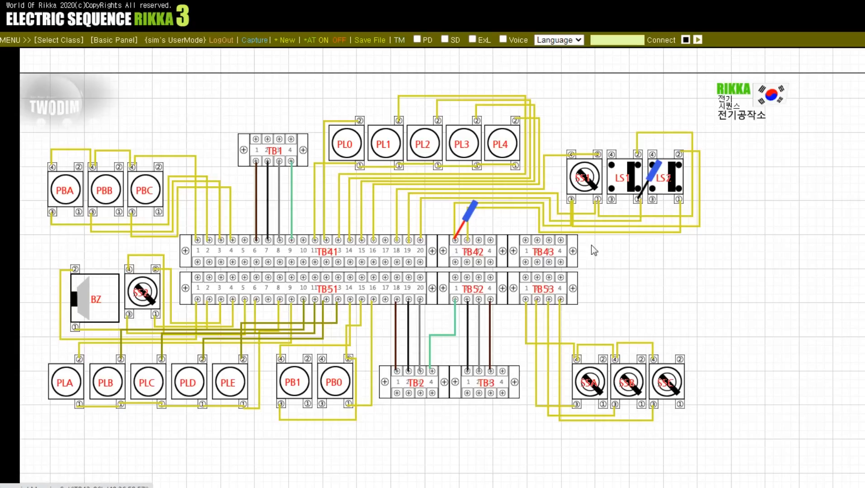
click(648, 185)
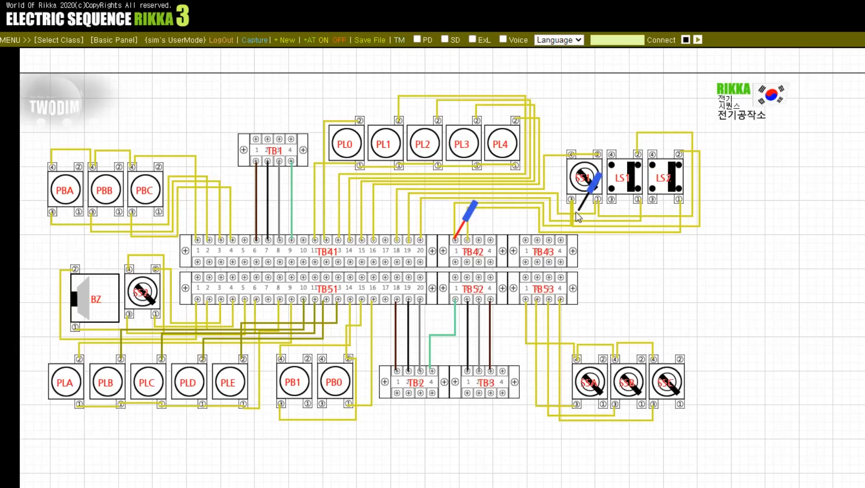
click(572, 199)
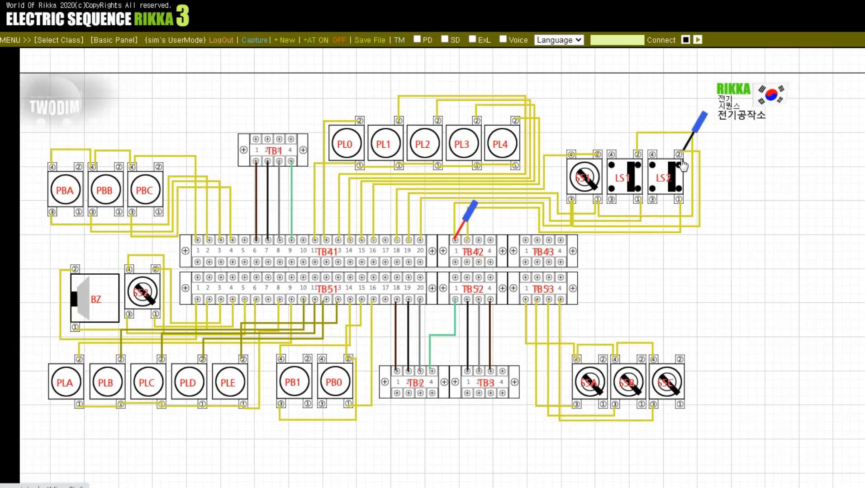
click(678, 199)
Step: Check buzzer BZ terminals 2 and 1 with the black probe against TB51 with the red probe, starting at terminal 1
click(455, 239)
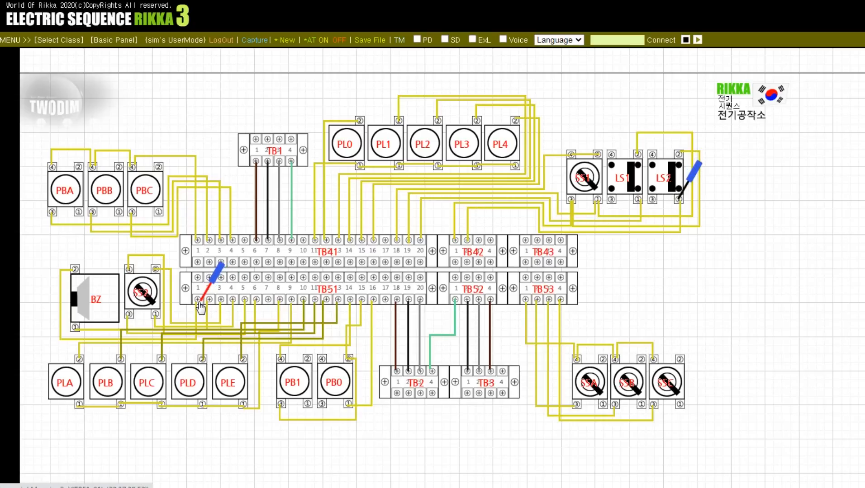
click(679, 198)
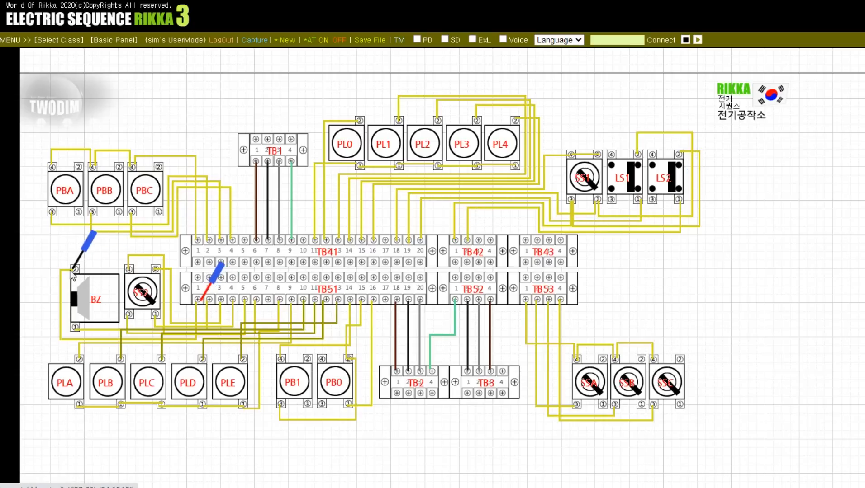
click(76, 326)
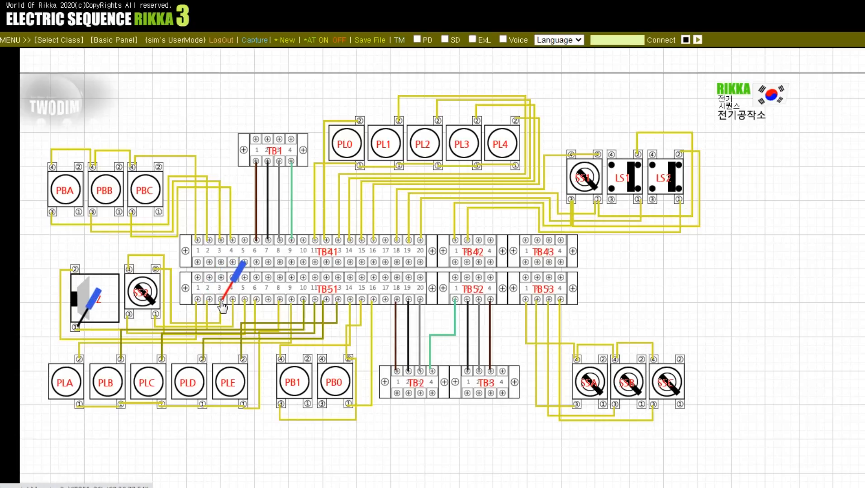
Step: Check terminals 1 and 3 of selector switch SS2 with the black probe against TB51 terminals 4 and 5 with the red probe
click(86, 313)
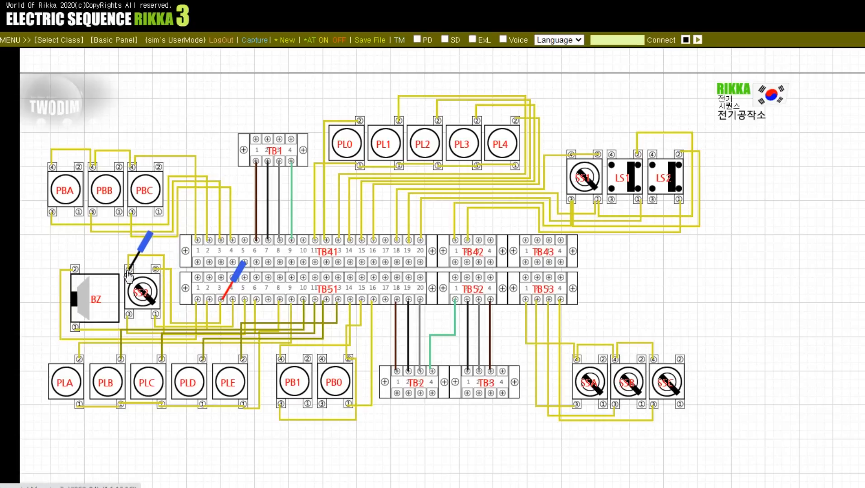
click(153, 312)
click(223, 297)
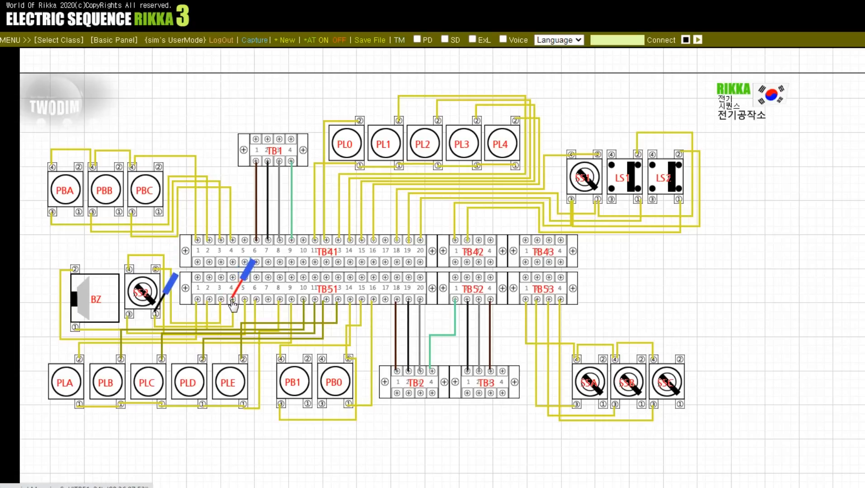
click(232, 299)
click(244, 299)
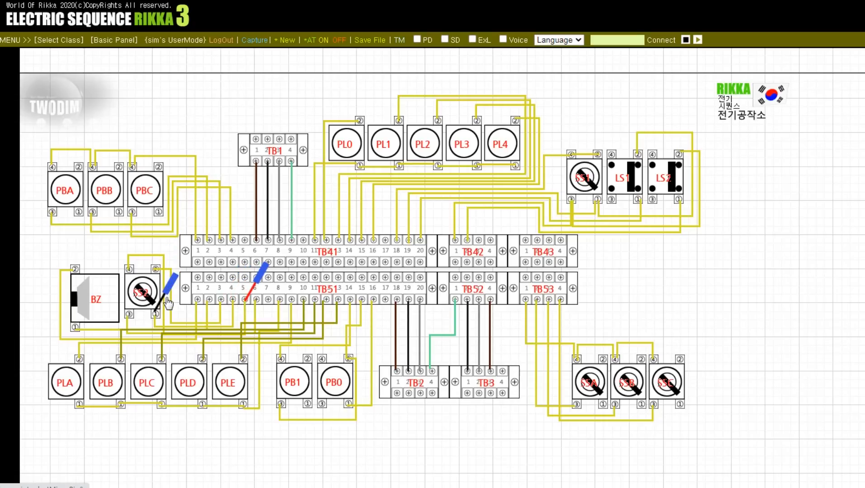
click(157, 313)
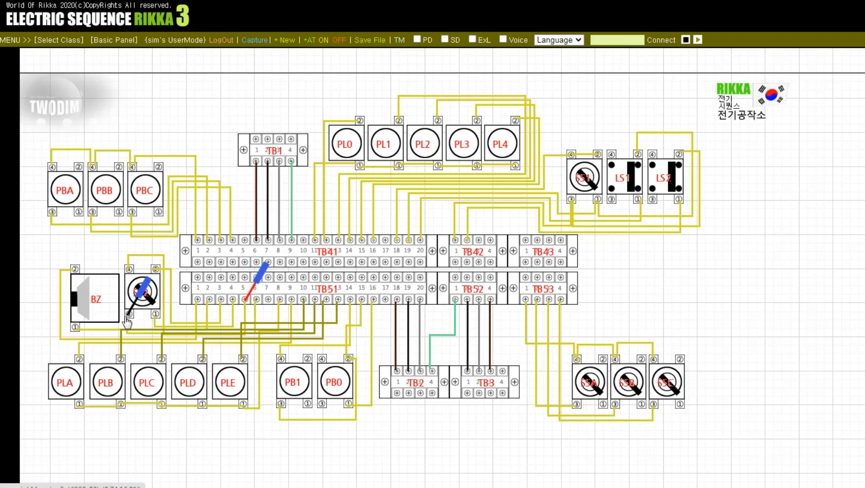
click(128, 316)
Step: Check terminal 1 of lamps PLD and PLA with the black probe against TB51 terminal 8 with the red probe
click(256, 300)
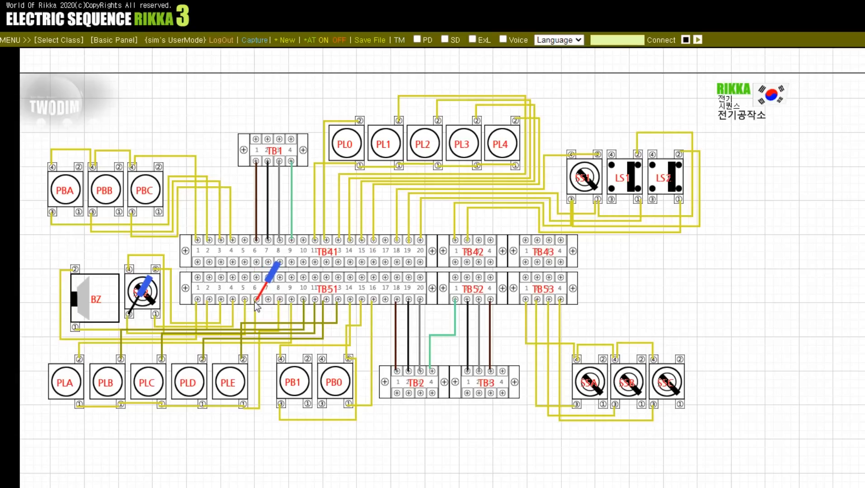
click(280, 302)
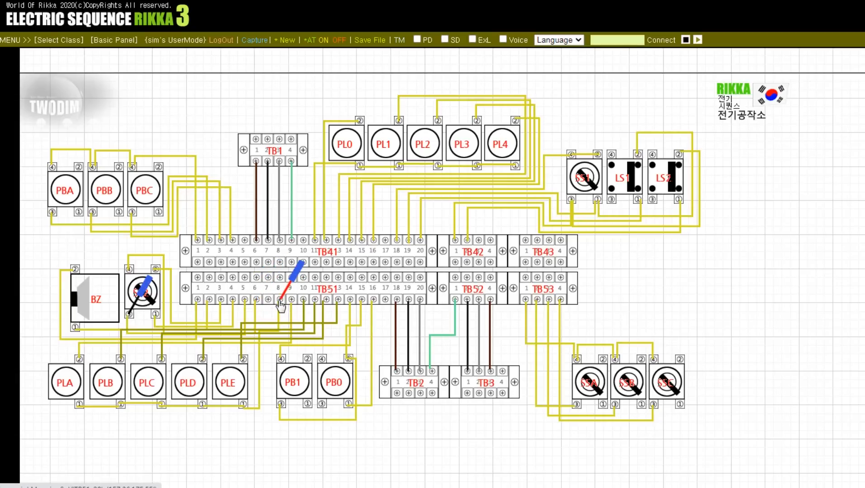
click(143, 294)
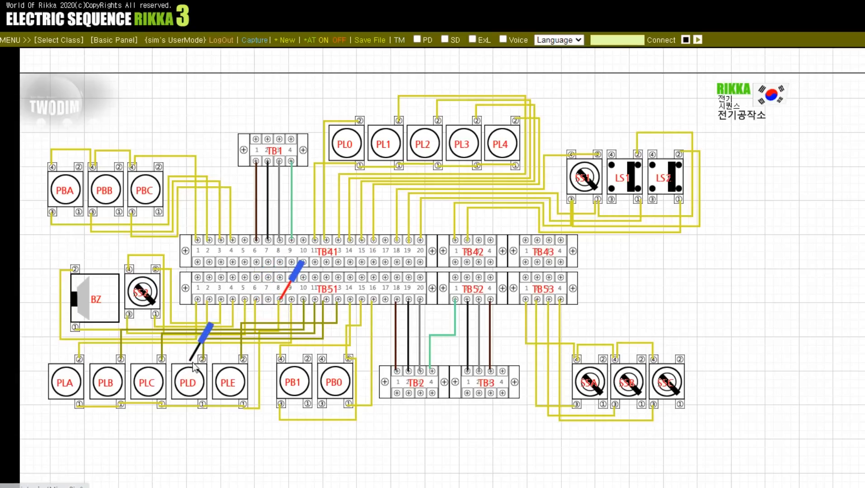
click(202, 404)
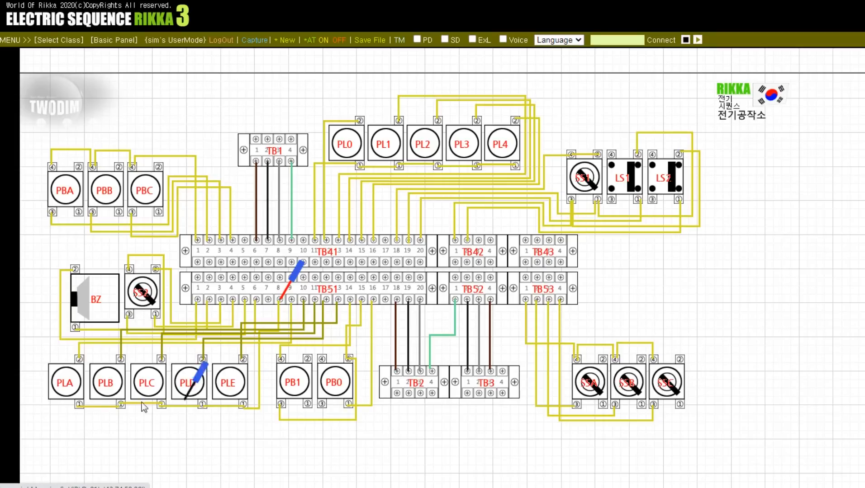
click(80, 405)
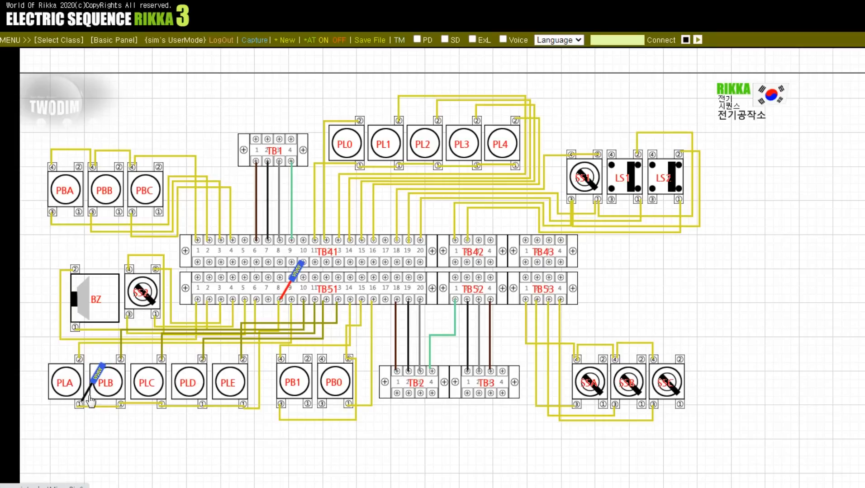
Step: Check terminal 2 of lamps PLA, PLB and PLC with the black probe against TB51 terminals 9, 10 and 11 with the red probe
click(80, 360)
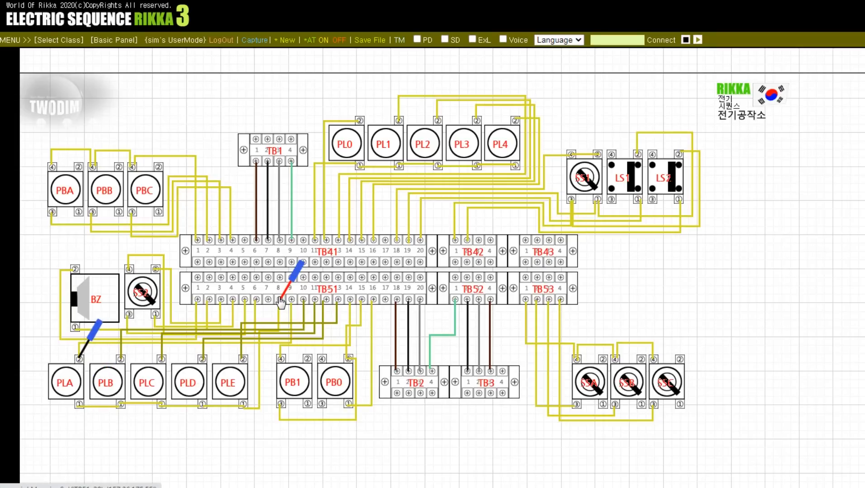
click(290, 300)
click(302, 300)
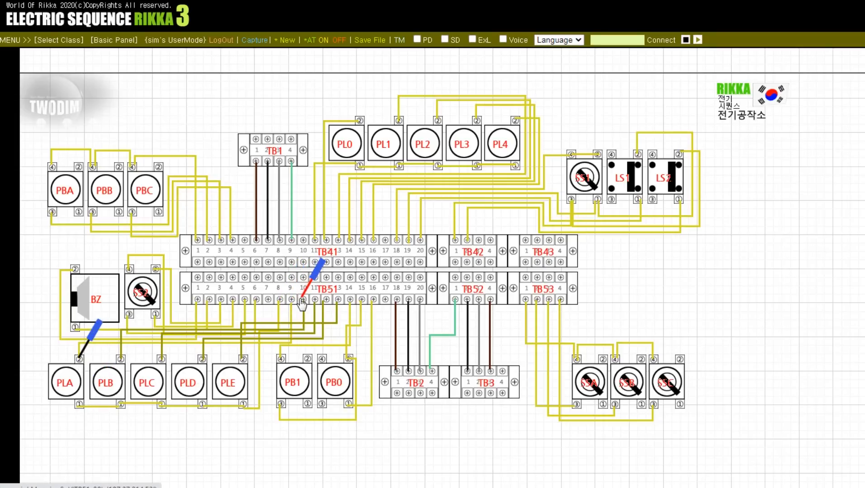
click(121, 360)
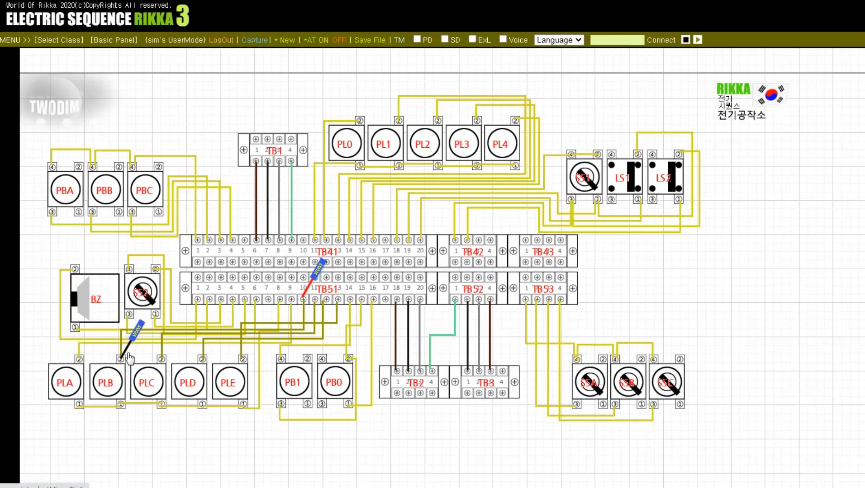
click(161, 360)
click(315, 300)
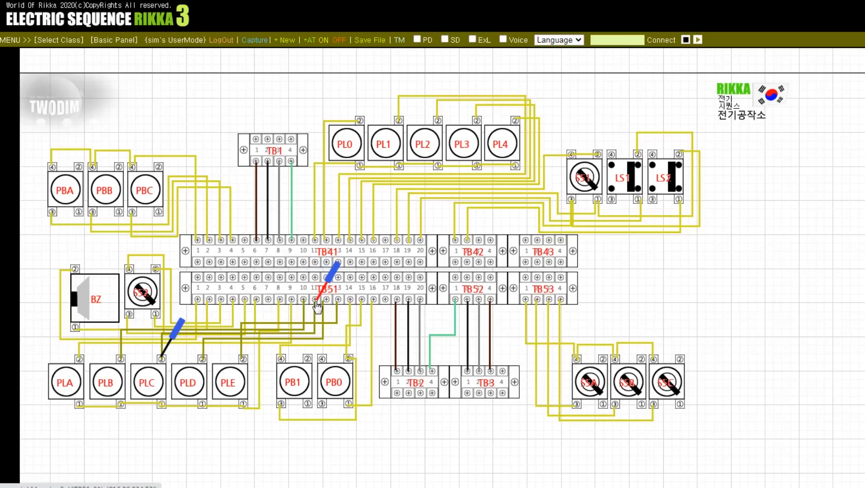
Step: Check terminal 2 of lamps PLD and PLE with the black probe against TB51 terminals 12 and 13 with the red probe
click(327, 300)
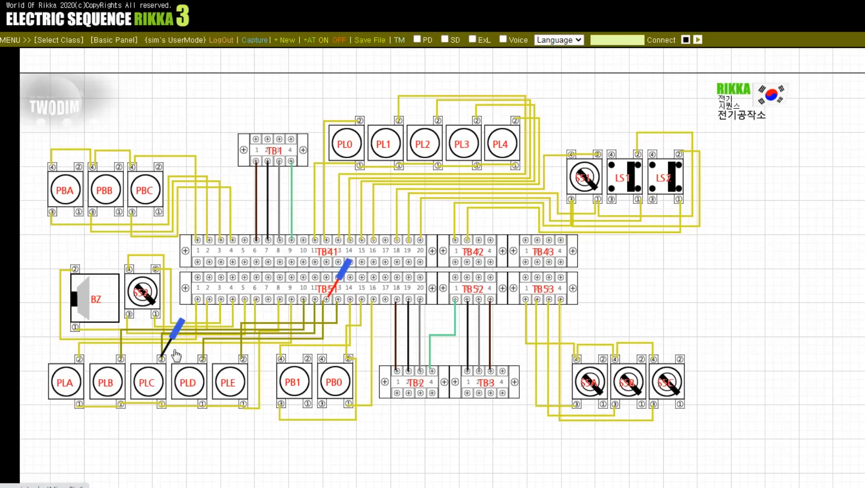
click(202, 360)
click(244, 360)
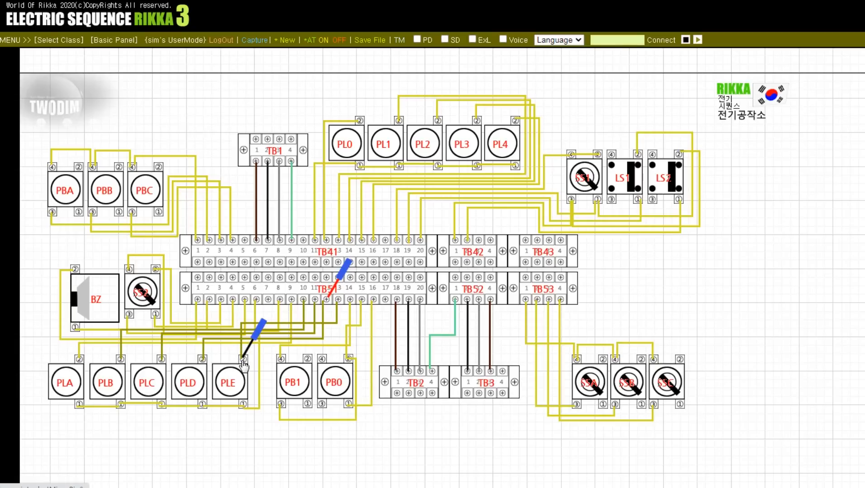
click(337, 301)
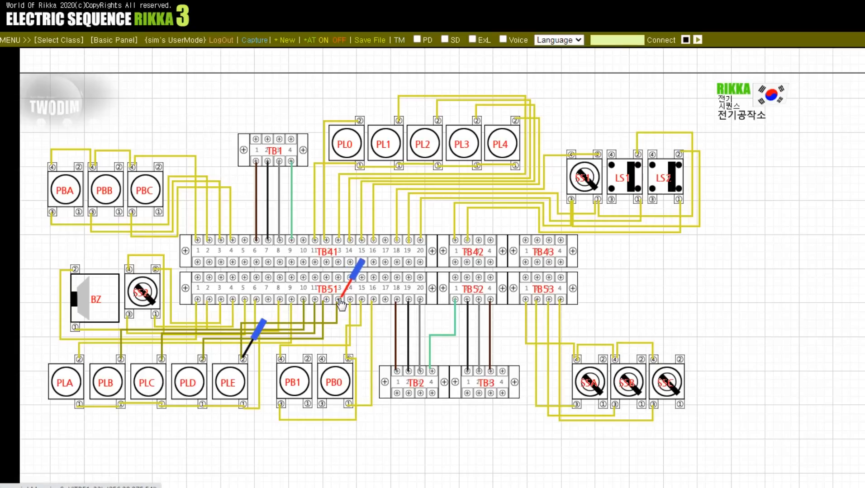
Step: Check push button PB1 terminals 4 and 3 with the black probe against TB51 terminals 14 and 15 with the red probe
click(350, 301)
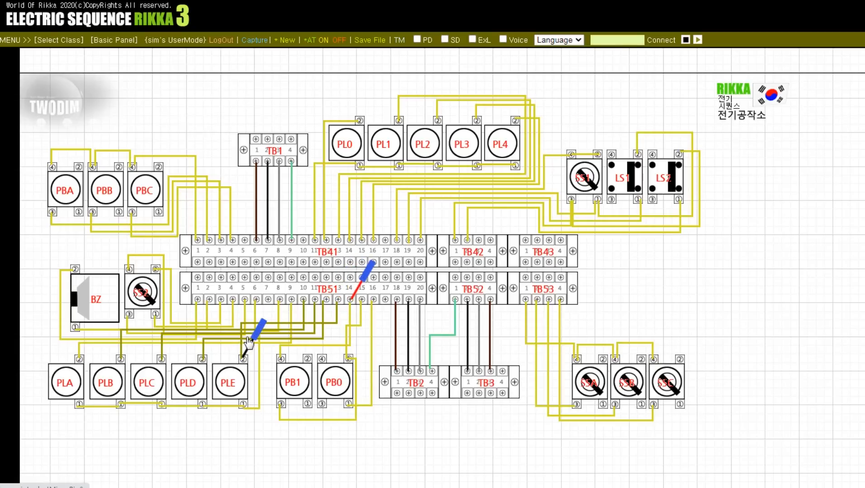
click(268, 300)
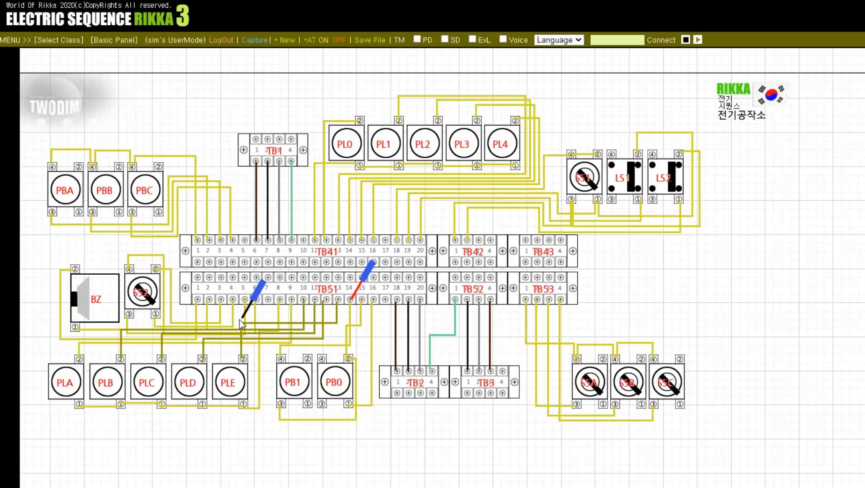
click(282, 359)
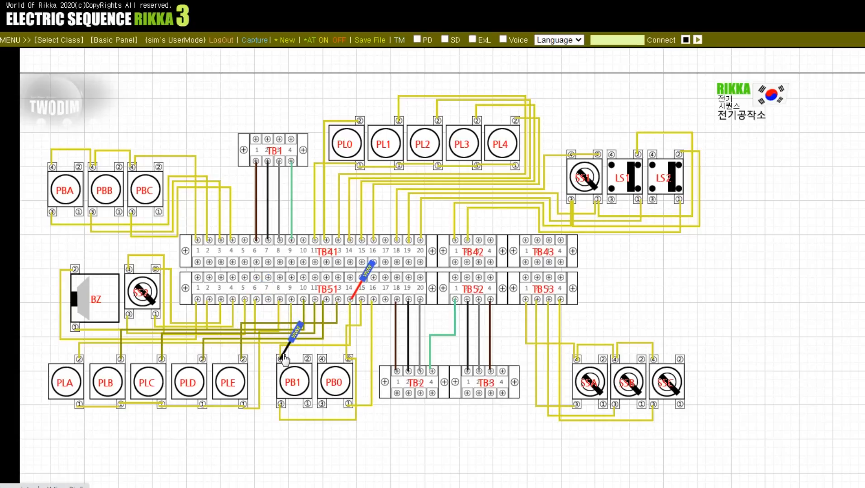
click(281, 406)
click(361, 298)
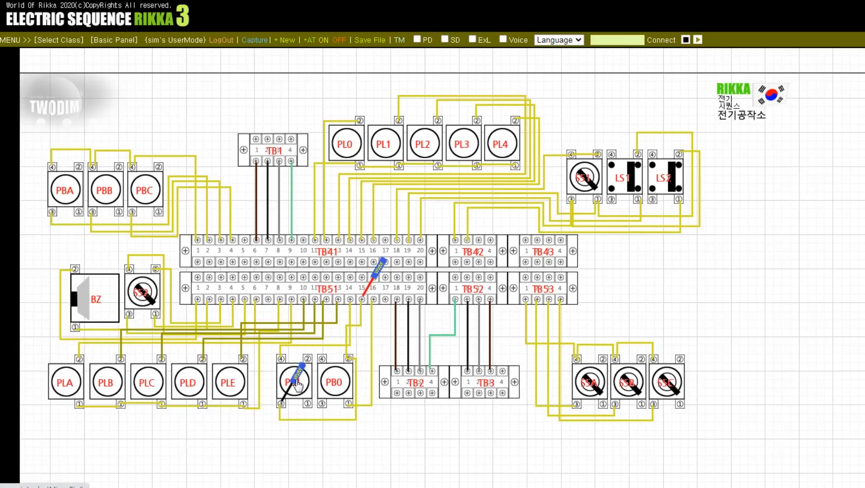
Step: Check push button PB0 terminal 1 with the black probe against TB51 terminal 16 with the red probe
click(292, 396)
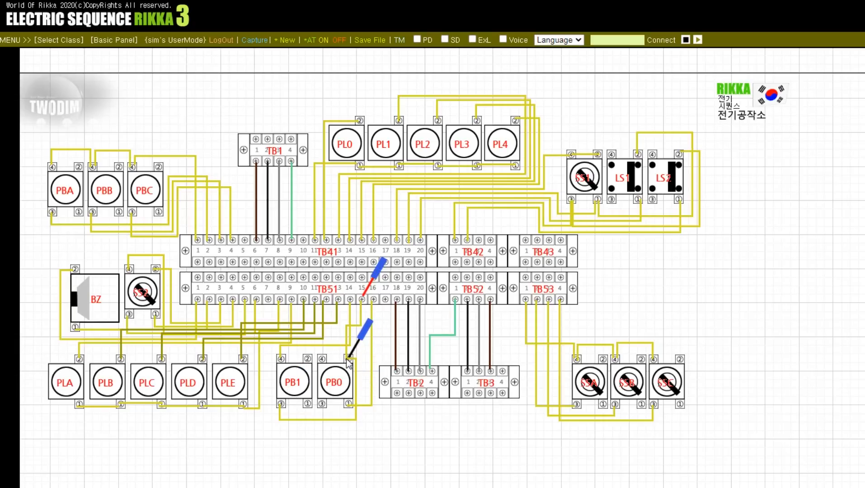
click(349, 403)
click(369, 296)
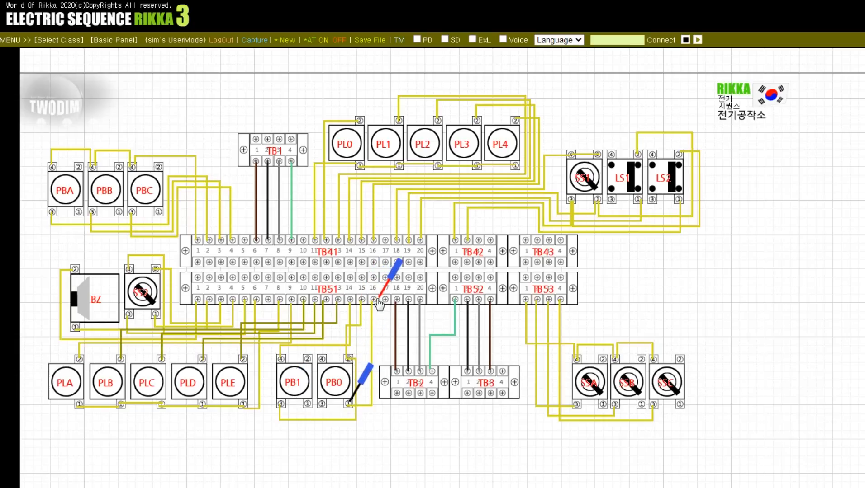
click(373, 302)
click(379, 294)
Step: Check TB2 terminals 1, 2 and 3 with the black probe against TB51 terminals 18, 19 and 20 with the red probe
click(397, 299)
click(349, 404)
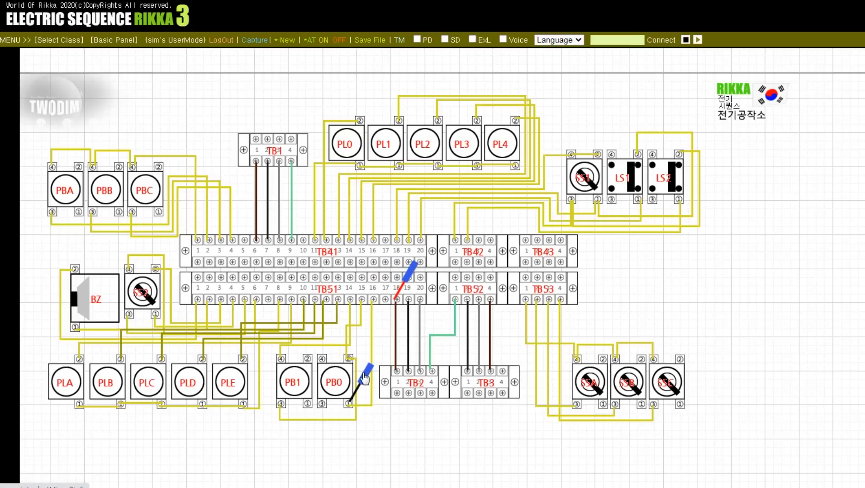
click(396, 372)
click(396, 371)
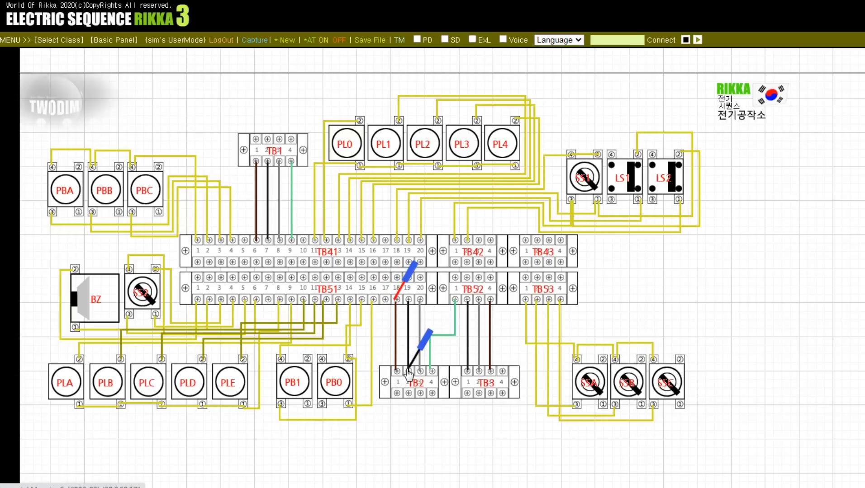
click(408, 372)
click(396, 300)
click(408, 299)
click(408, 300)
click(420, 299)
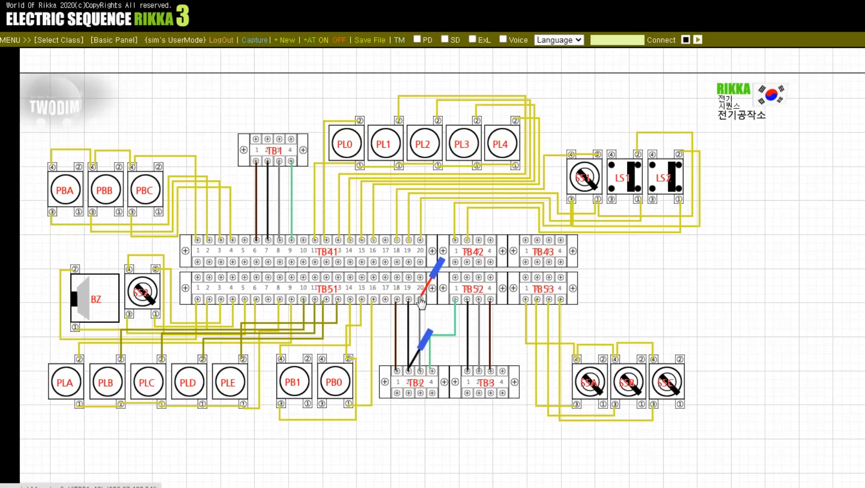
click(409, 372)
click(421, 372)
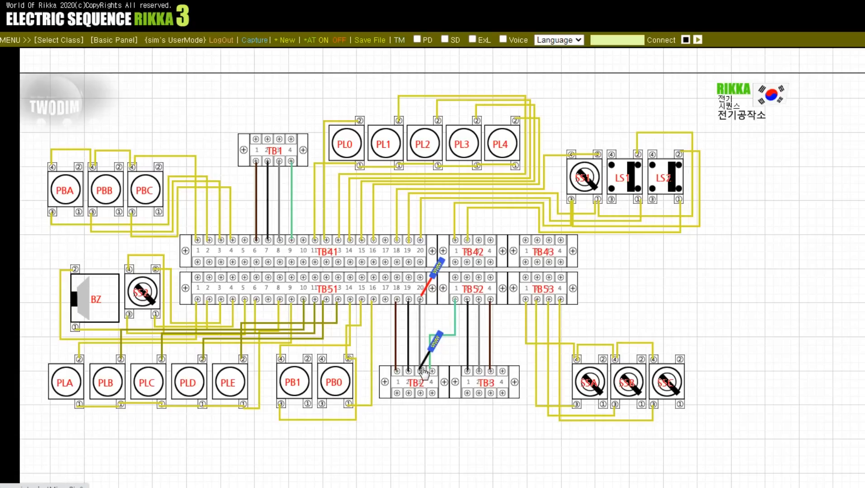
Step: Check TB2 terminal 4 and the TB3 terminals with the black probe against TB52 with the red probe
drag(420, 375, 434, 375)
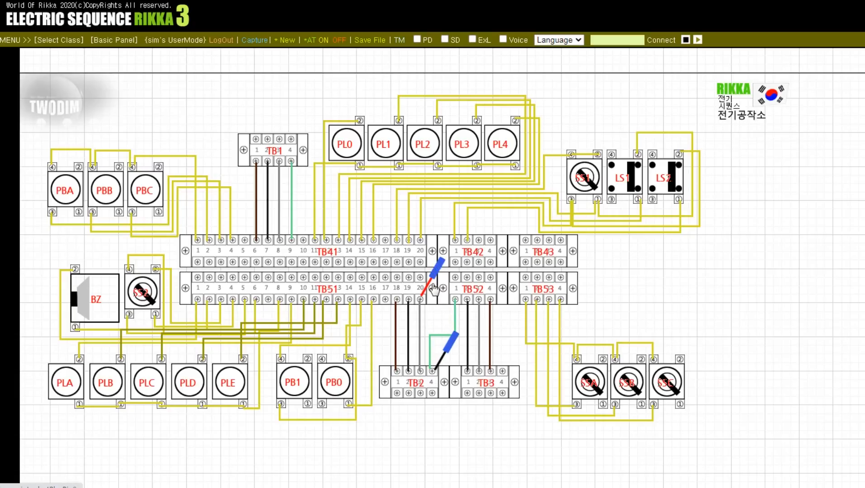
drag(424, 298, 469, 302)
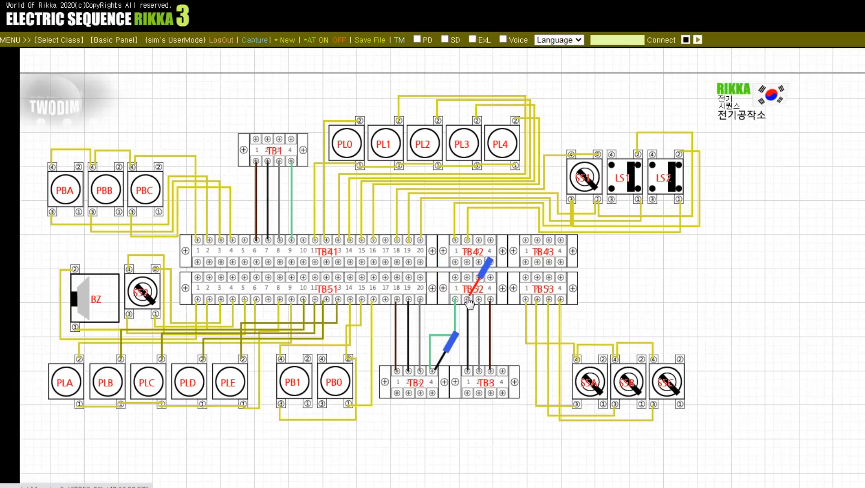
drag(436, 375, 478, 374)
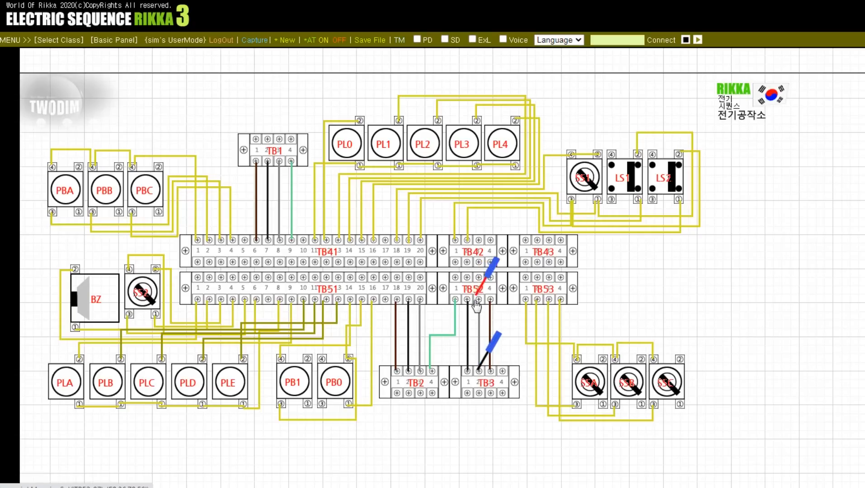
drag(468, 302, 490, 303)
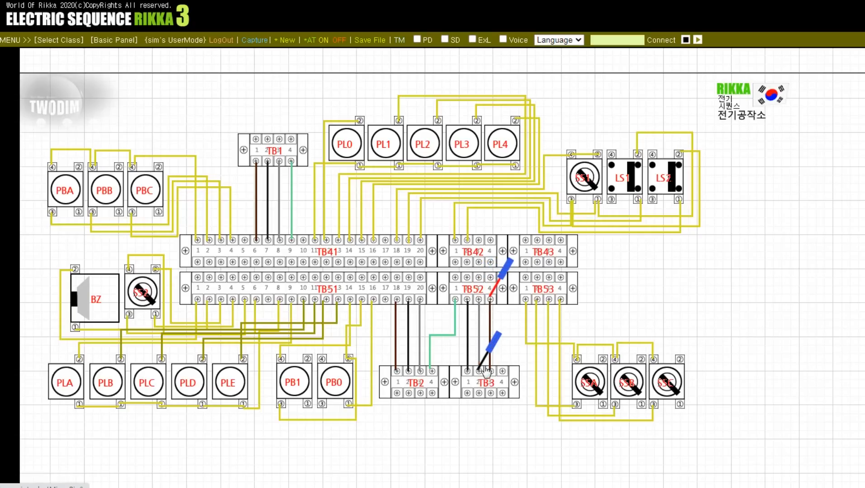
Step: Check terminal 3 of selector switches SSA and SSC with the red probe against TB53 with the black probe, then park both probes on TB51
drag(486, 372, 579, 410)
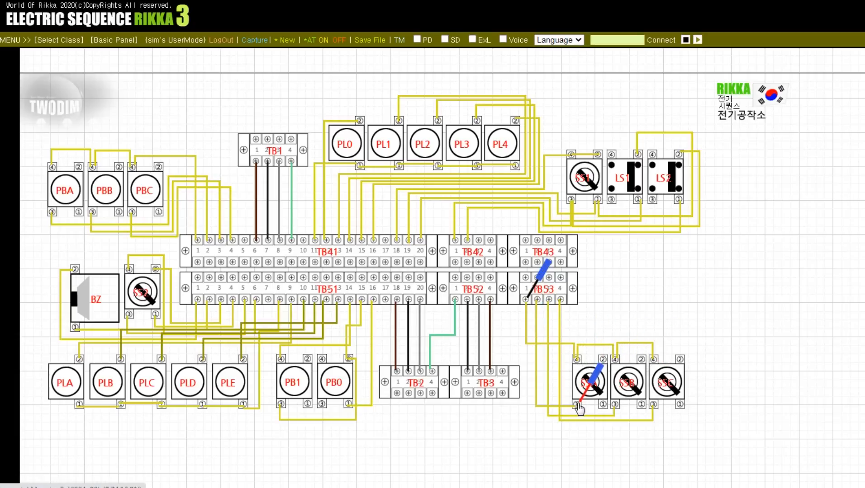
click(534, 295)
click(536, 300)
click(549, 301)
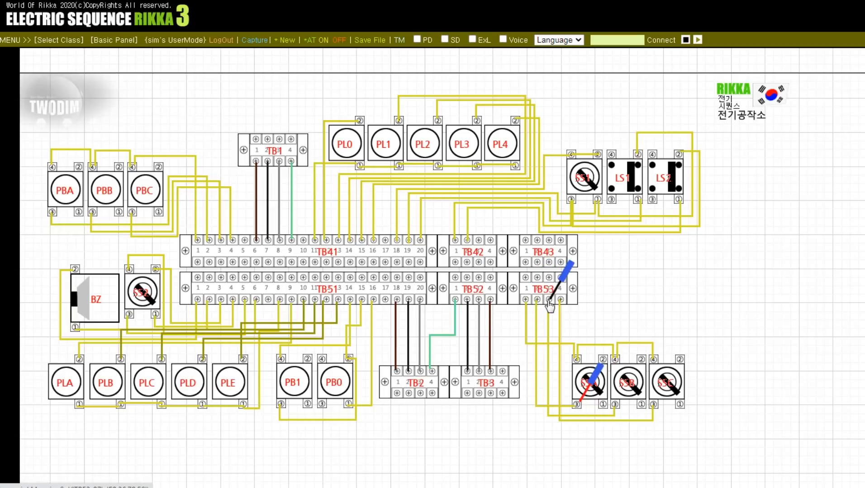
drag(578, 386, 654, 405)
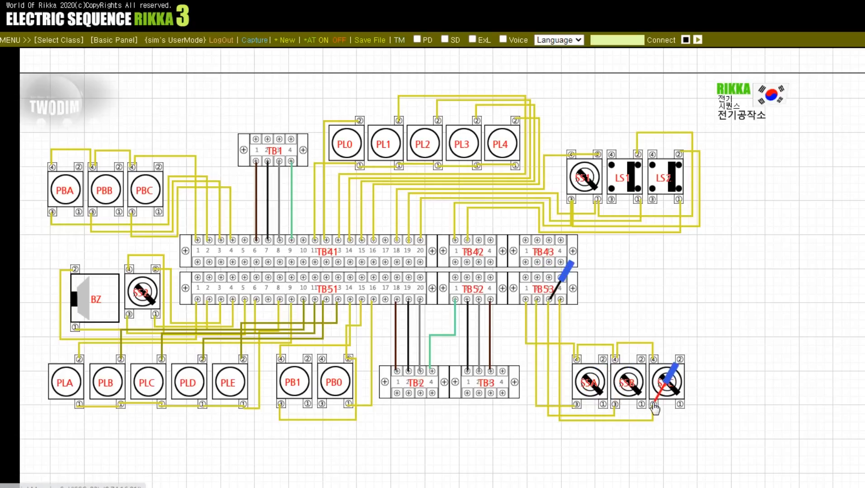
click(563, 301)
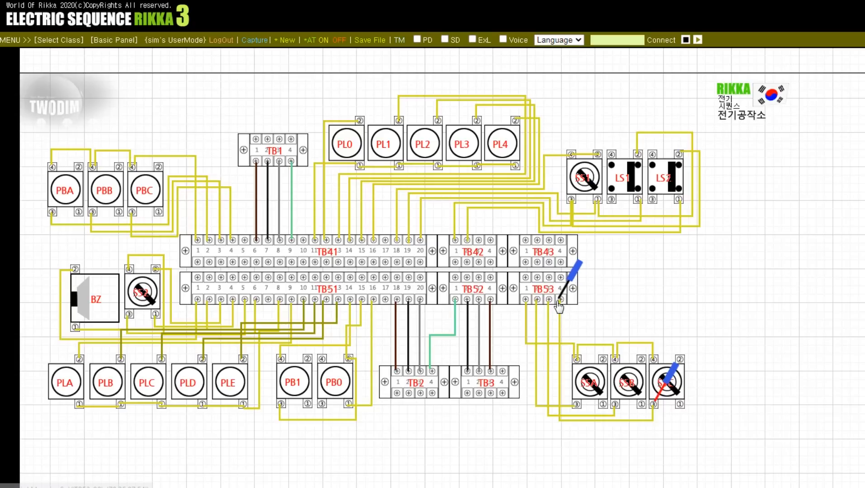
click(562, 304)
click(573, 292)
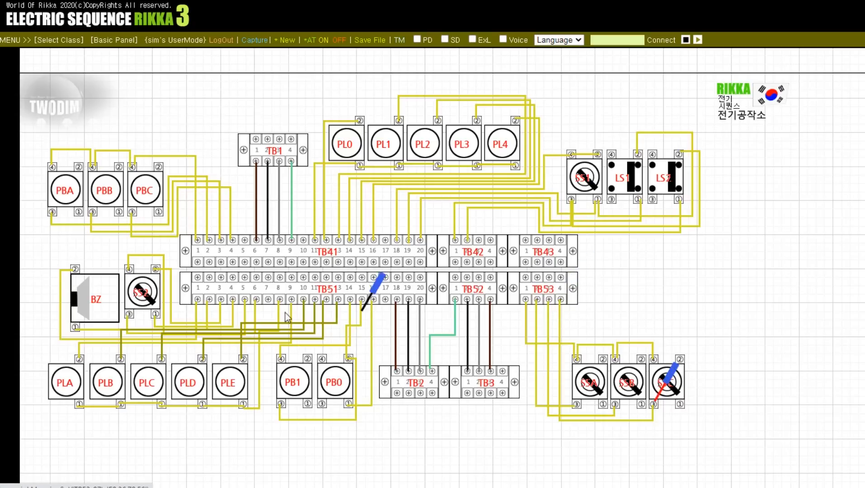
click(650, 398)
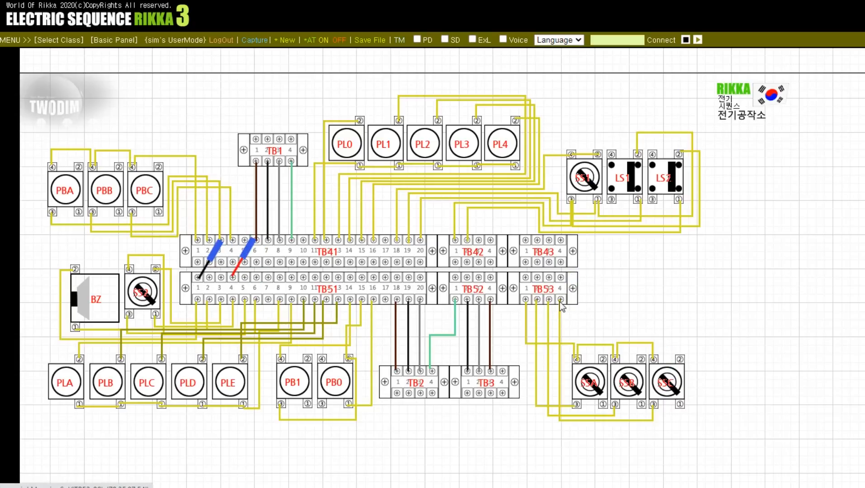
Step: Open the laptop console and run the bt command to put away the continuity test probes
double_click(592, 303)
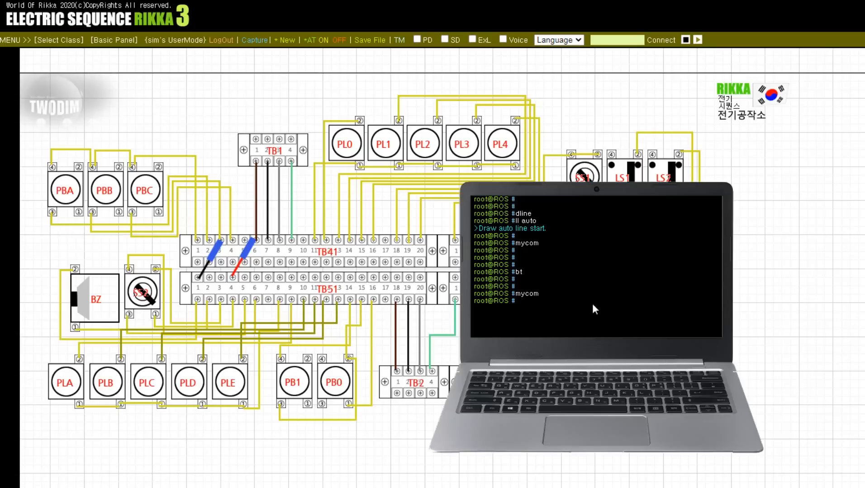
key(Return)
key(Return)
text(bt)
key(Return)
Step: Clear the console screen with the cls command
key(Return)
key(Return)
key(Return)
key(Return)
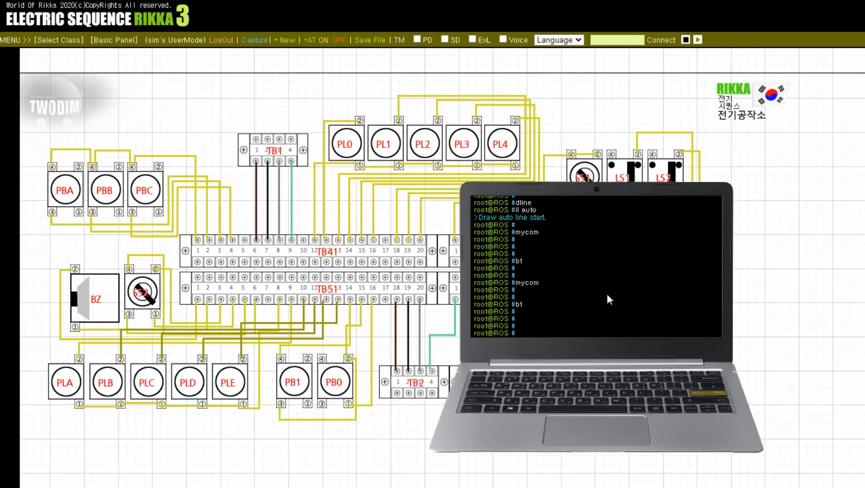
text(cls)
Step: Clear the field-device layout from the workspace with the reset command
key(Return)
key(Return)
key(Return)
key(Return)
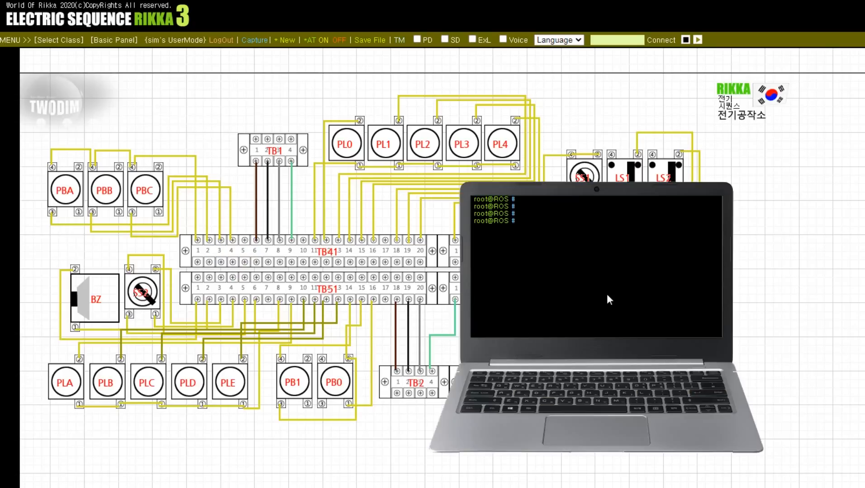
text(rese)
Step: Log out of the console session with the logout command
key(Return)
key(Return)
key(Return)
key(Return)
text(l)
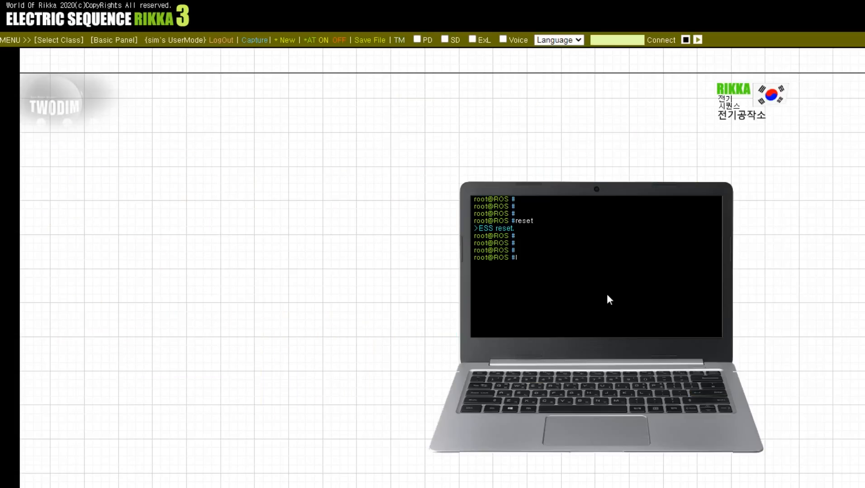
text(ogout)
key(Return)
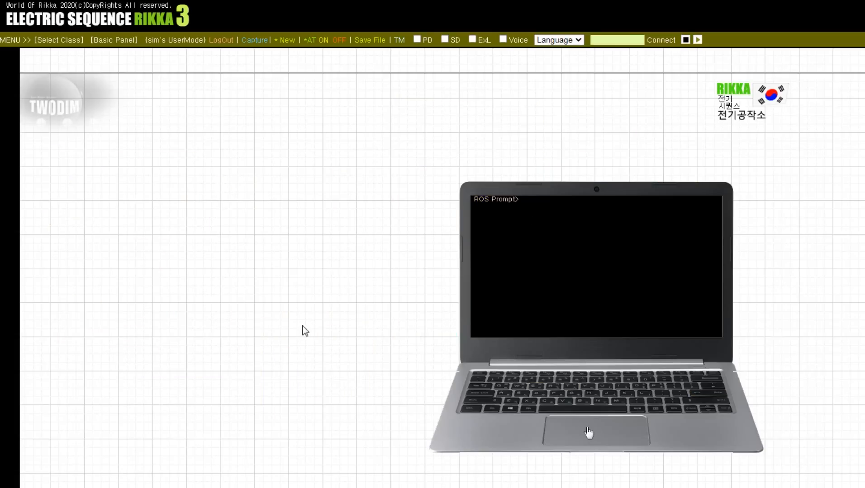